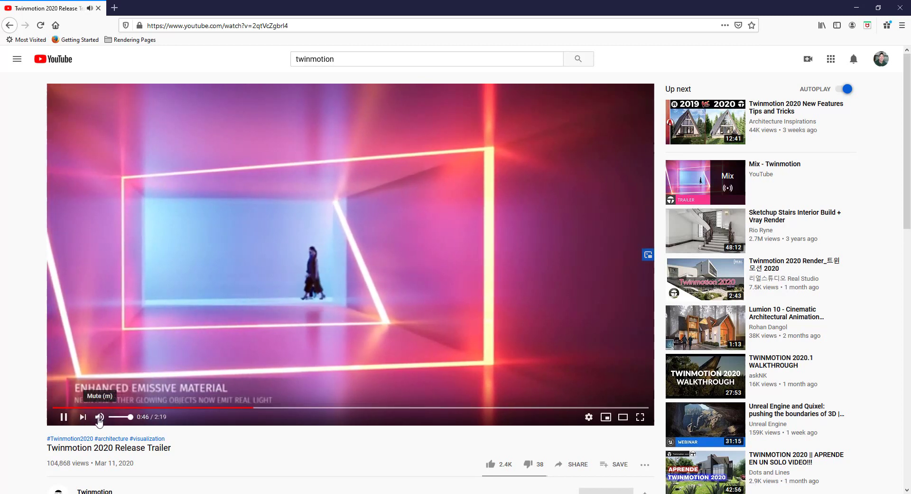
Step: Mute the Twinmotion 2020 Release Trailer and pause it at about 0:47
left_click(99, 417)
left_click(354, 308)
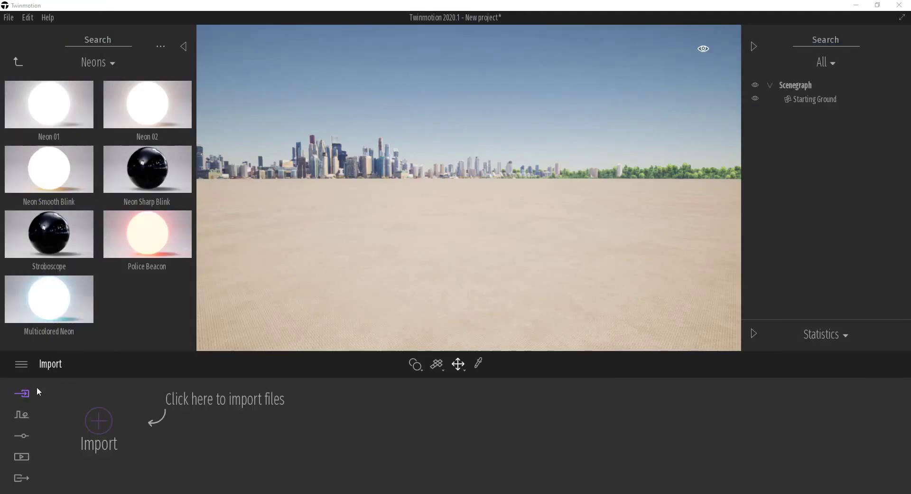
Step: Import Twinmotion Emitter Scene.skp with Keep hierarchy and Fix UV/Texture enabled
left_click(99, 421)
left_click(452, 222)
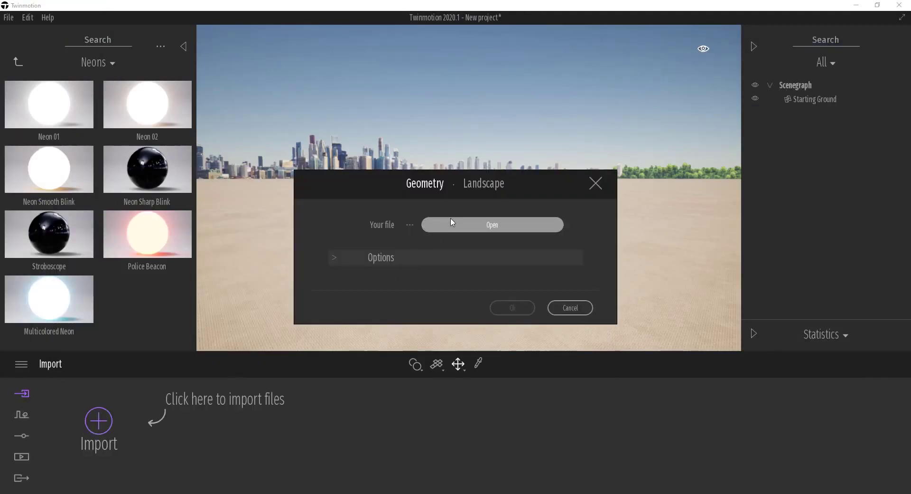
left_click(174, 79)
double_click(174, 79)
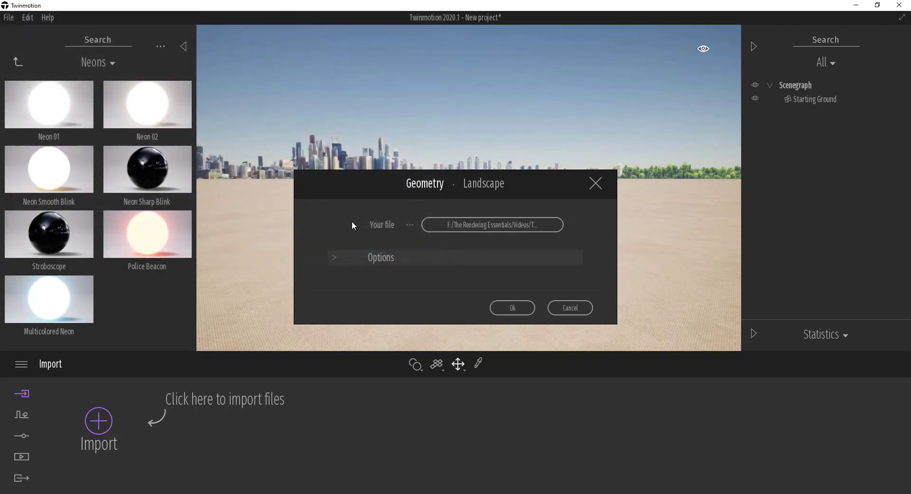
left_click(377, 256)
left_click(420, 278)
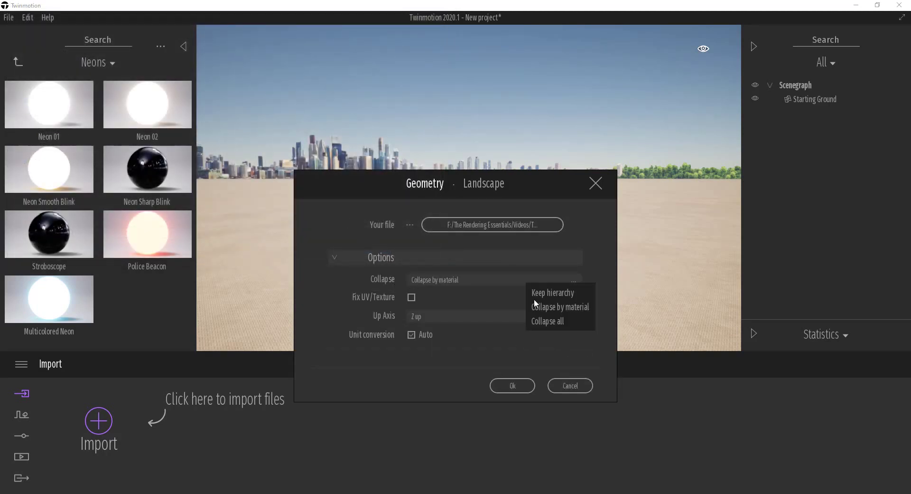
left_click(546, 292)
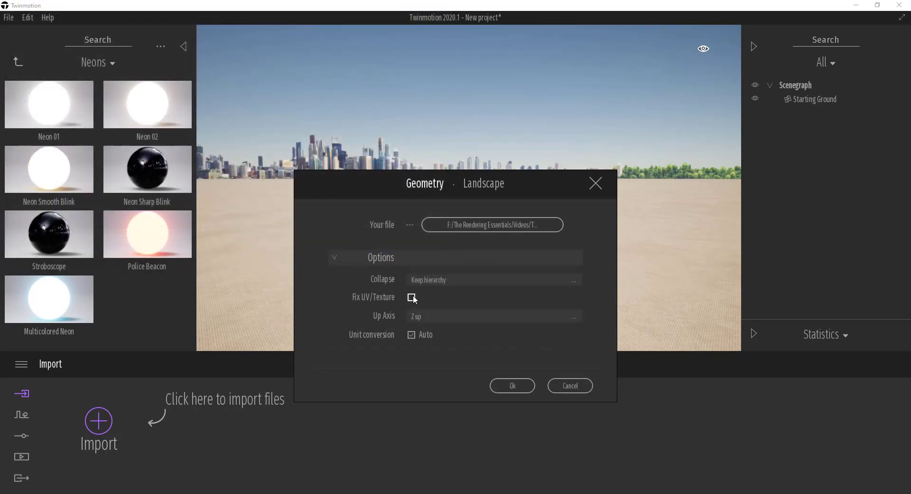
left_click(513, 385)
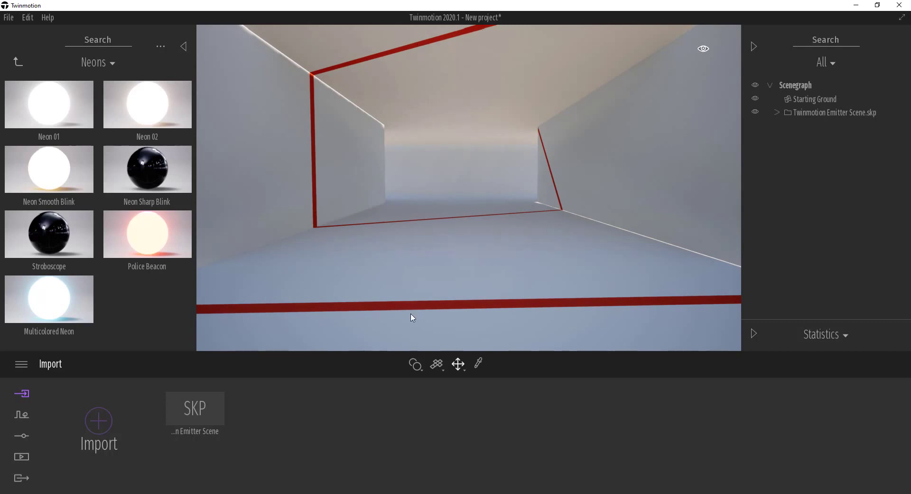
Step: Pick the floor's Color M00 material and set the time of day to 23:58
left_click(490, 300)
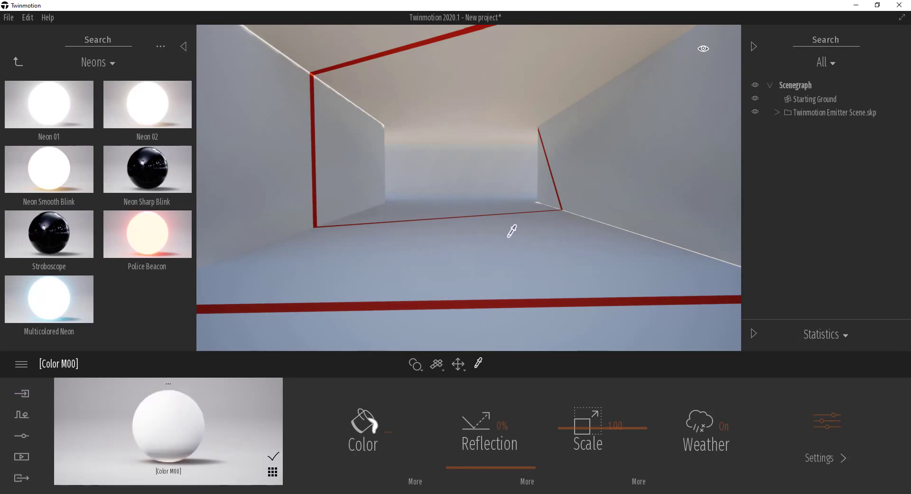
right_click_drag(507, 237, 508, 236)
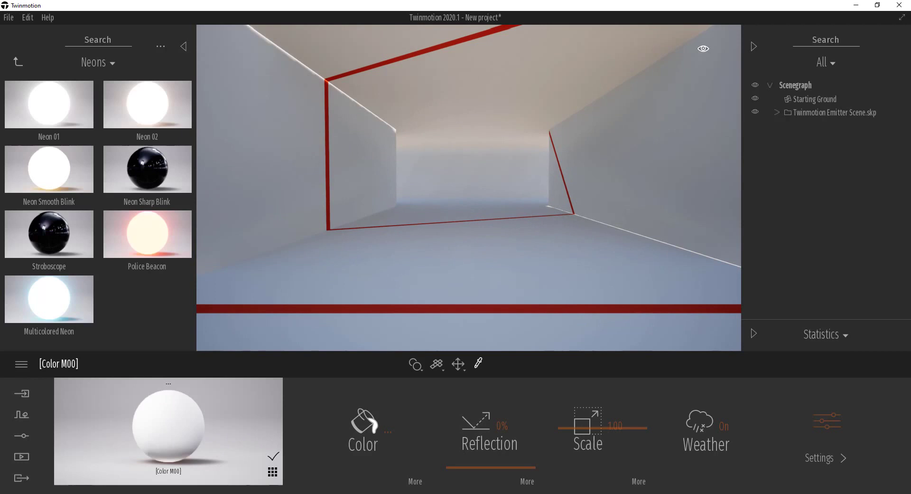
mouse_move(704, 51)
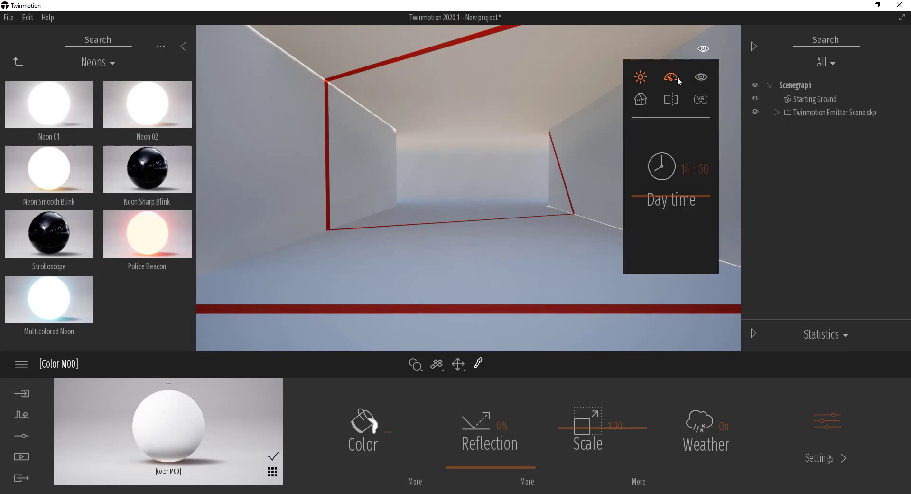
left_click(698, 77)
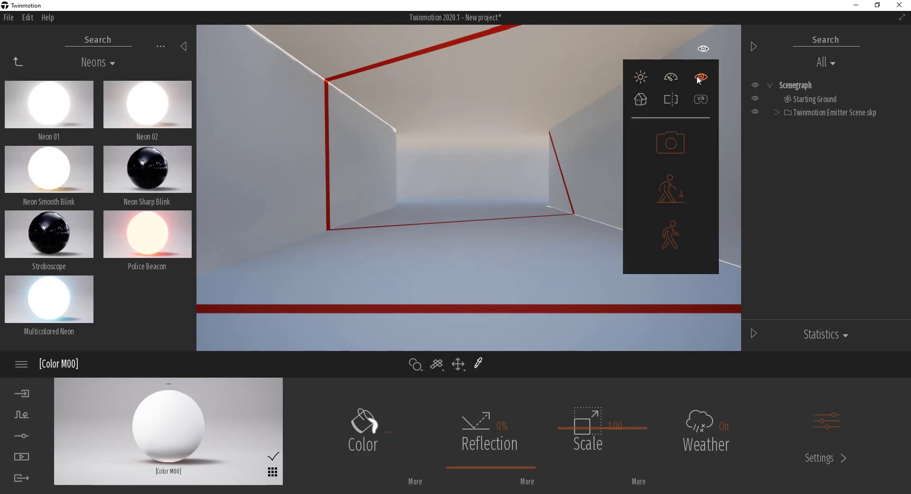
left_click(641, 77)
left_click_drag(651, 186, 657, 268)
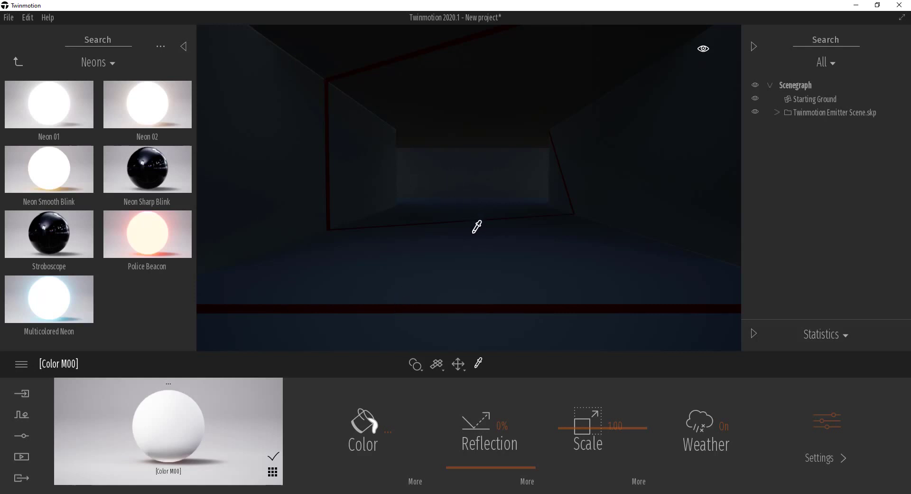
Step: Make the red strip material Color B05 glow at 38.28% and look down the lit corridor
left_click(365, 304)
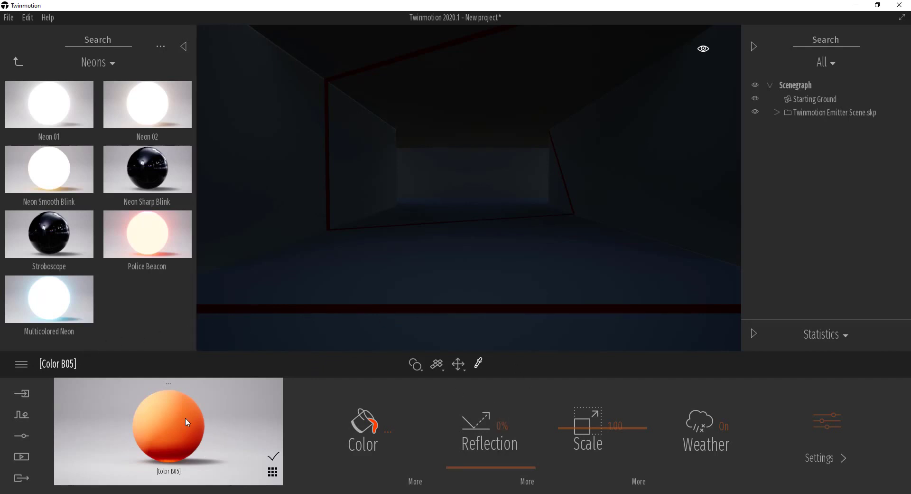
left_click(834, 427)
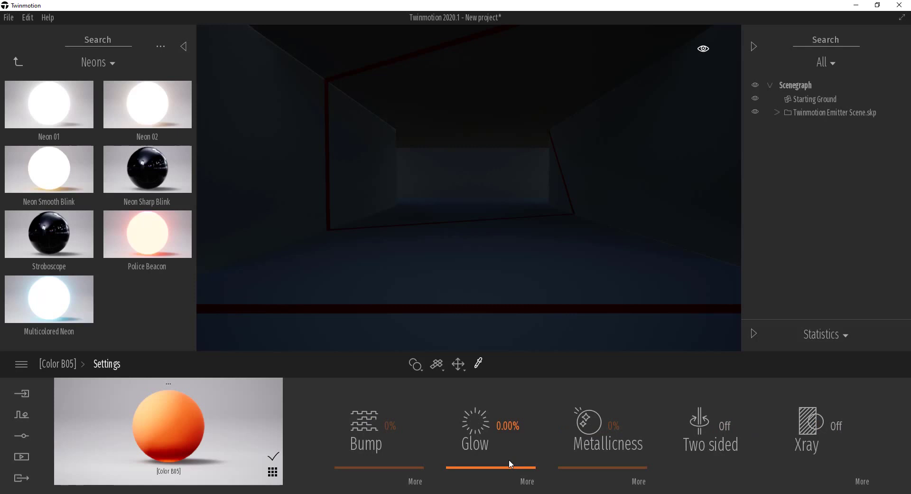
left_click_drag(510, 461, 514, 437)
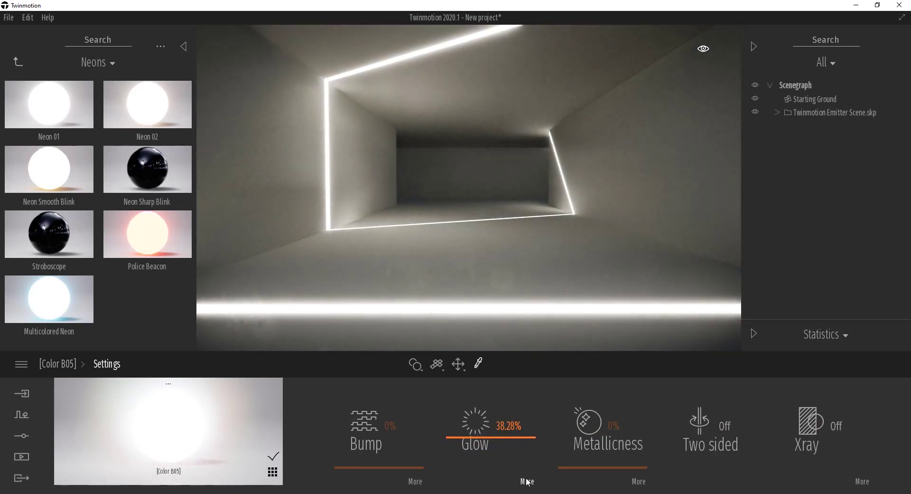
left_click(479, 365)
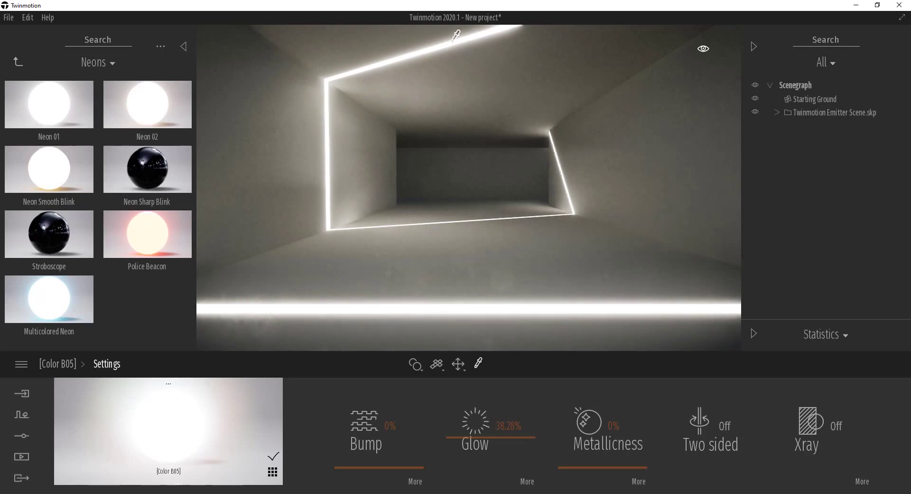
mouse_move(521, 266)
right_mouse_down()
mouse_move(549, 265)
mouse_move(525, 265)
right_mouse_up()
key("Left")
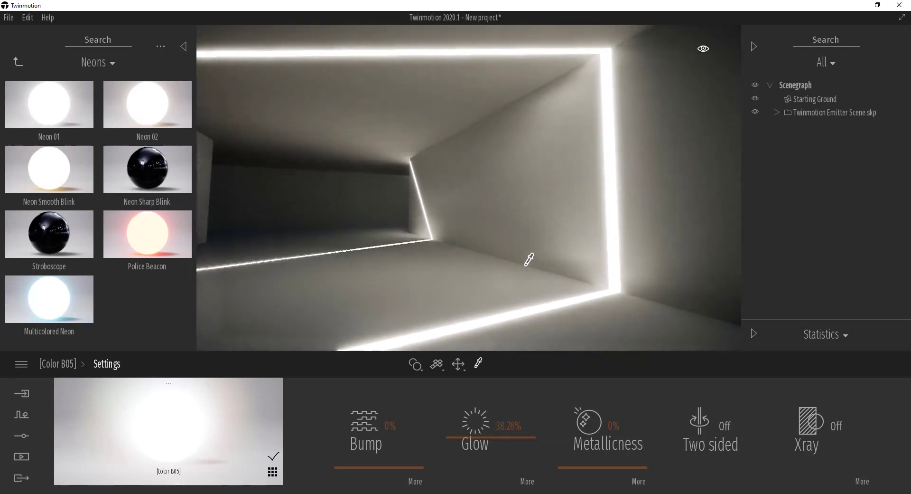
right_click_drag(525, 266, 526, 266)
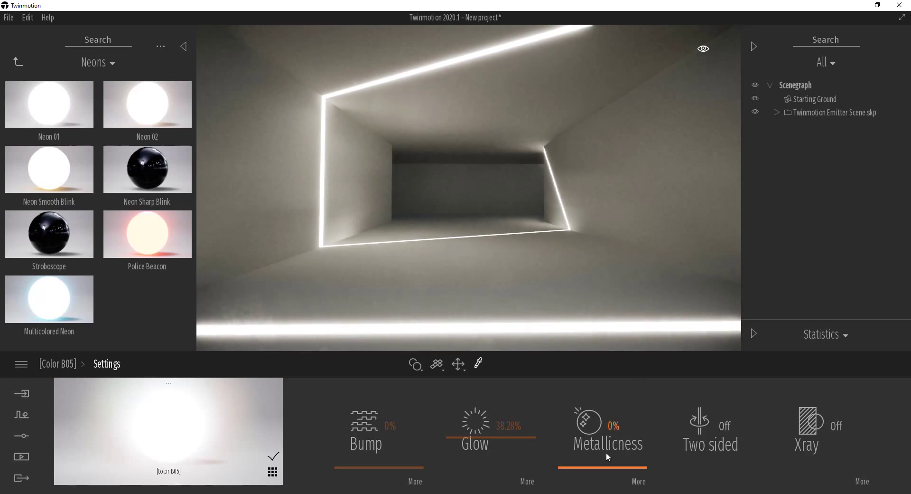
Step: Browse the Library to Objects > Home > Livingroom > Sofas
left_click(18, 61)
left_click(16, 62)
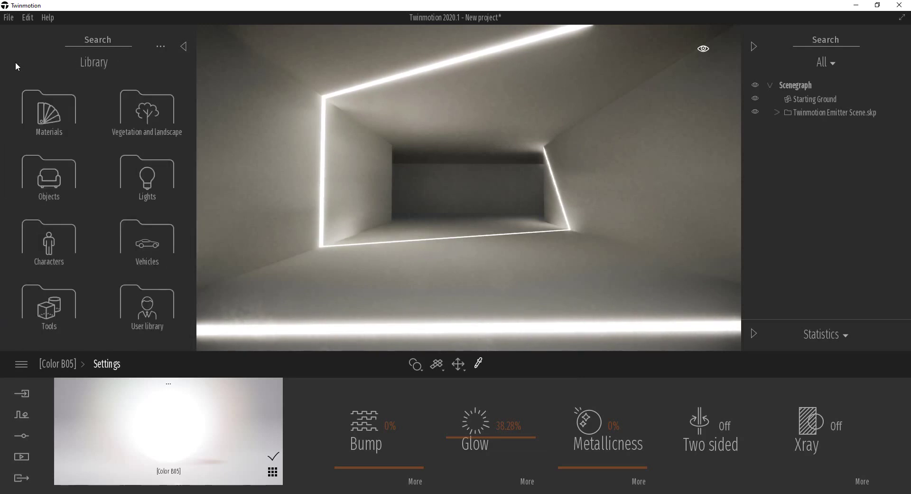
left_click(57, 183)
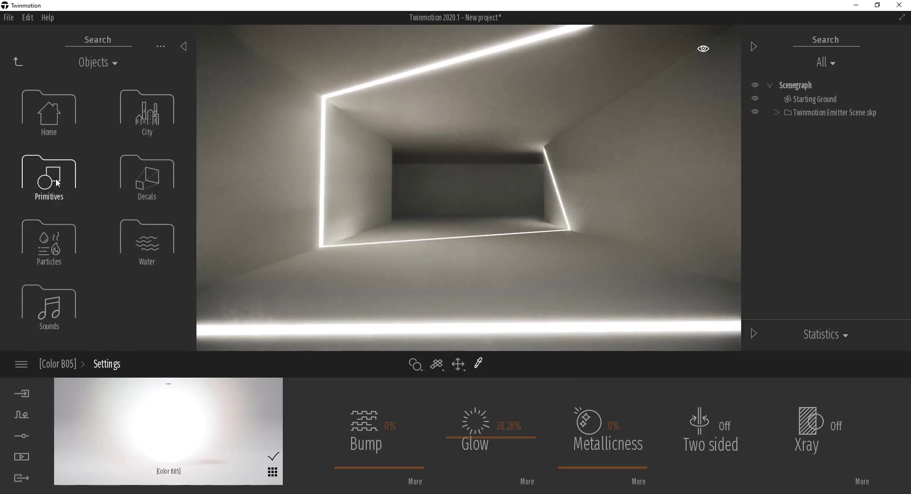
left_click(57, 118)
left_click(57, 118)
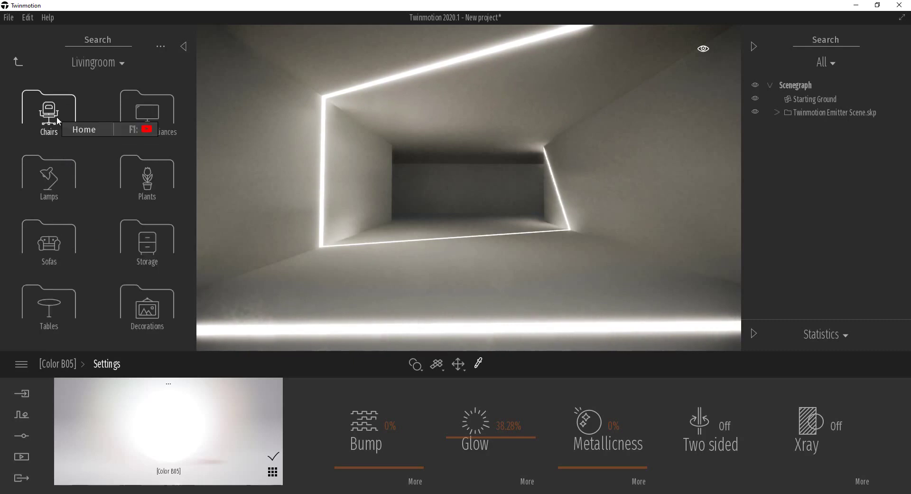
left_click(49, 242)
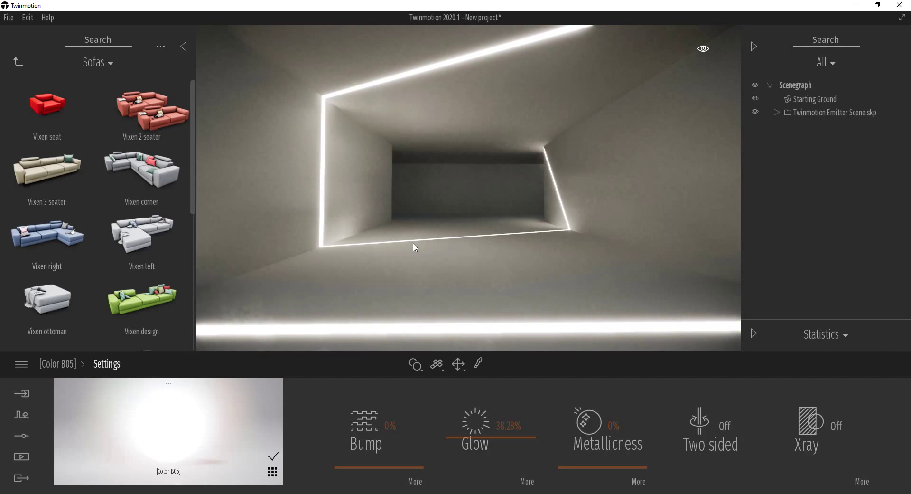
Step: Place the Vixen 2 seater sofa in the corridor and lift it slightly off the floor
left_click_drag(437, 242, 458, 235)
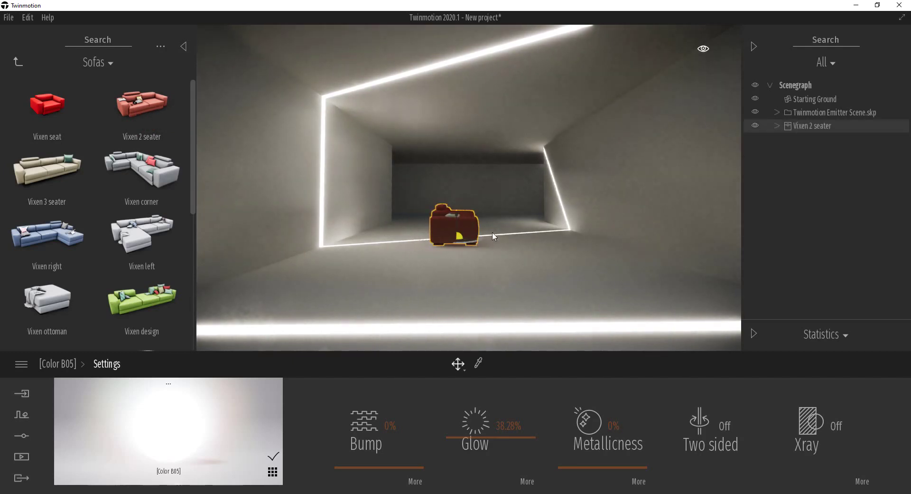
key("w")
mouse_move(458, 234)
right_mouse_down()
mouse_move(459, 261)
mouse_move(461, 223)
right_mouse_up()
key("s")
key("a")
key("d")
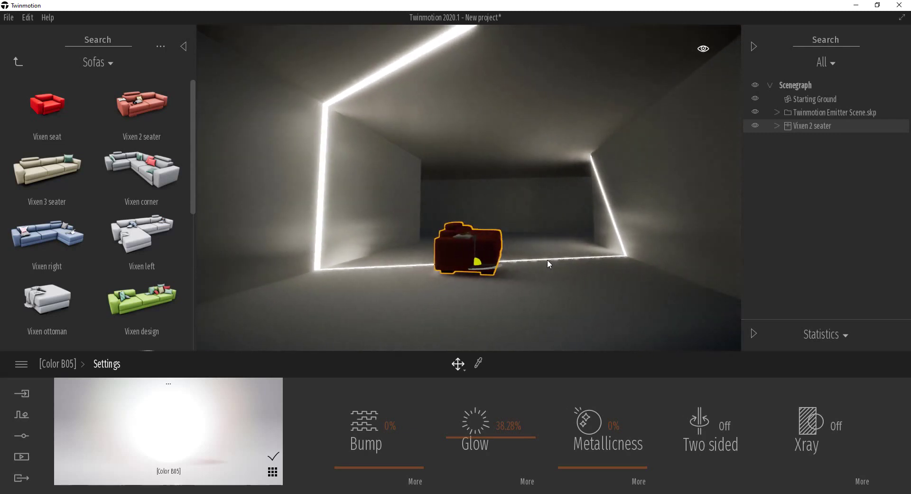
key("w")
key("w")
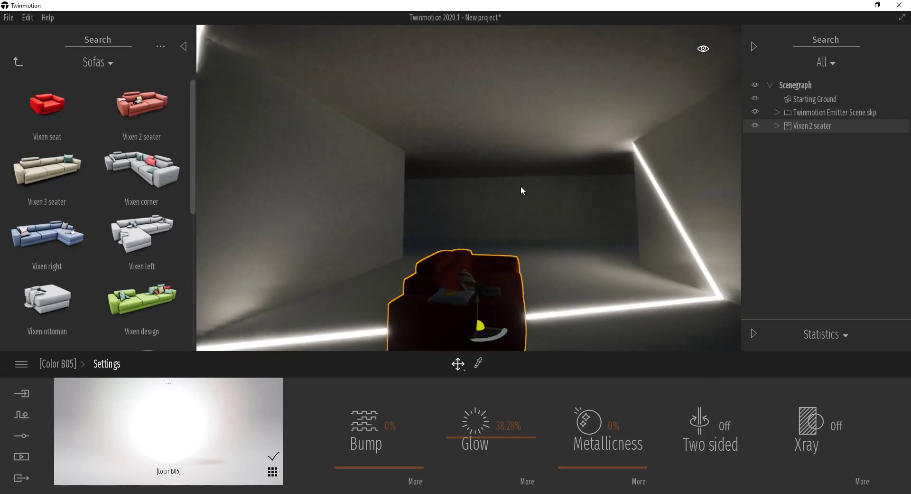
key("s")
key("a")
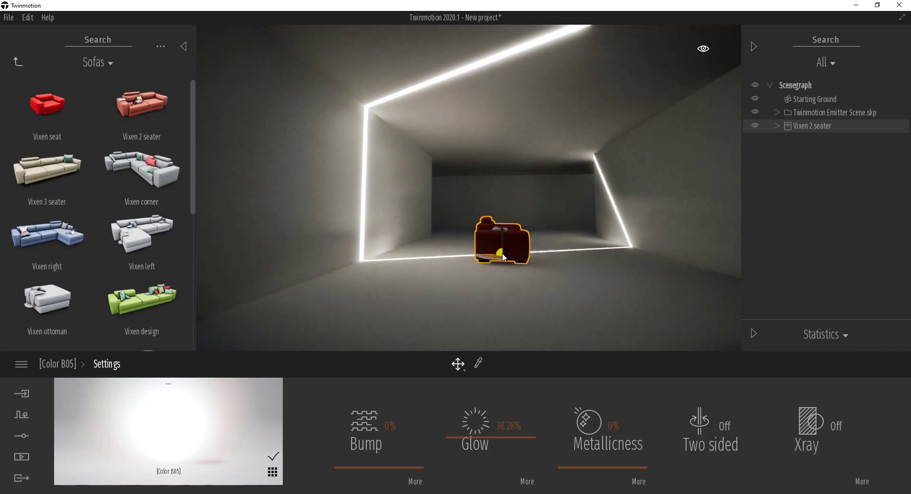
left_click_drag(505, 258, 502, 233)
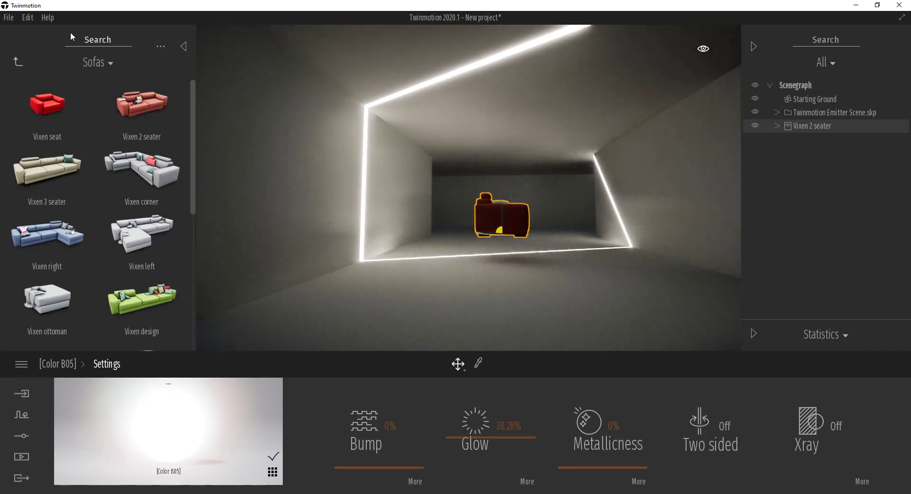
Step: Navigate the Library back up to its top-level categories
left_click(21, 63)
left_click(17, 61)
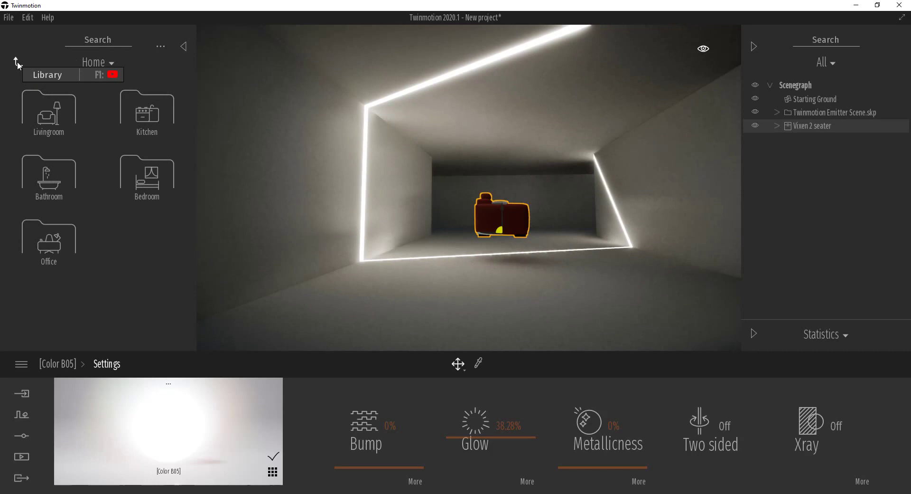
left_click(17, 61)
left_click(15, 62)
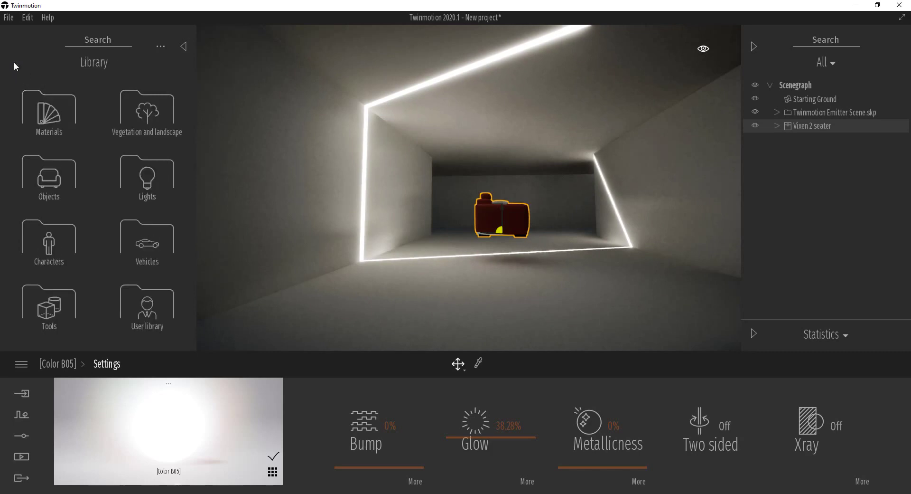
Step: Place an omnidirectional light by the sofa with shadows on, raised slightly off the floor
left_click(147, 176)
left_click_drag(52, 101, 500, 257)
left_click(644, 427)
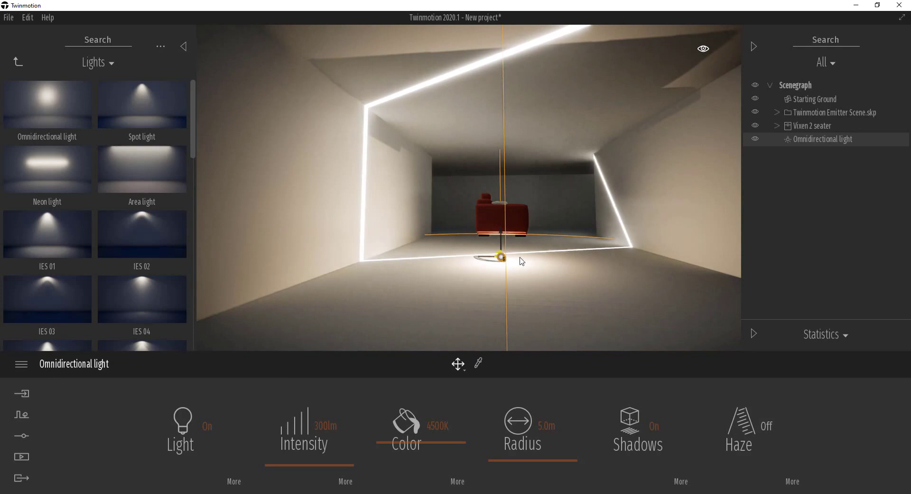
left_click_drag(502, 248, 505, 236)
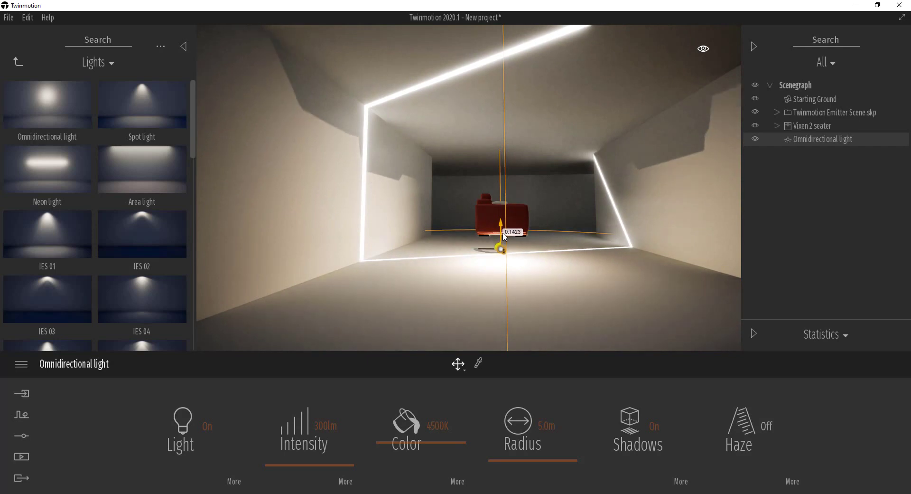
Step: Delete the omnidirectional light and the red sofa
key("Delete")
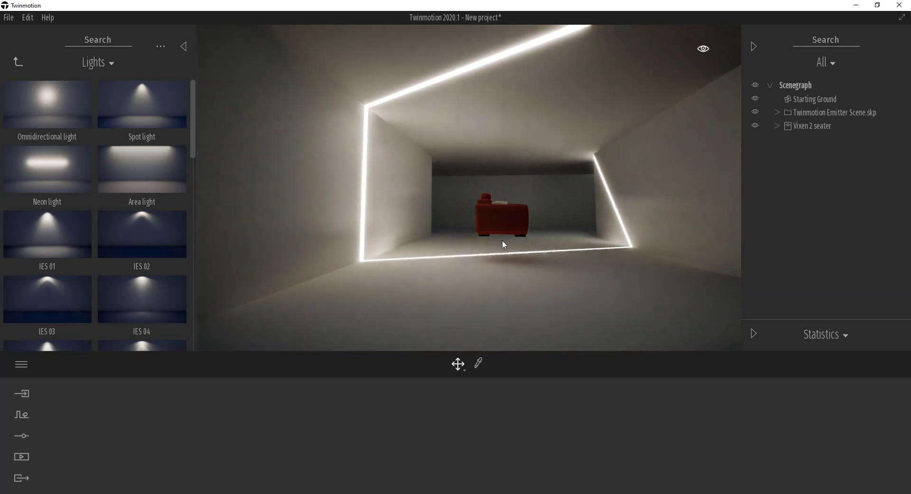
left_click(501, 227)
key("Delete")
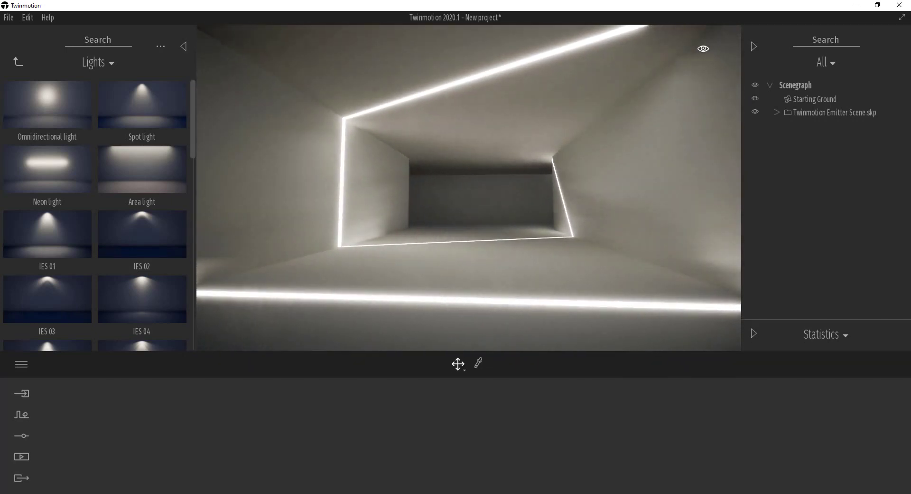
Step: Pick the neon strip's Color B05 material and choose a new colour for it
left_click(479, 362)
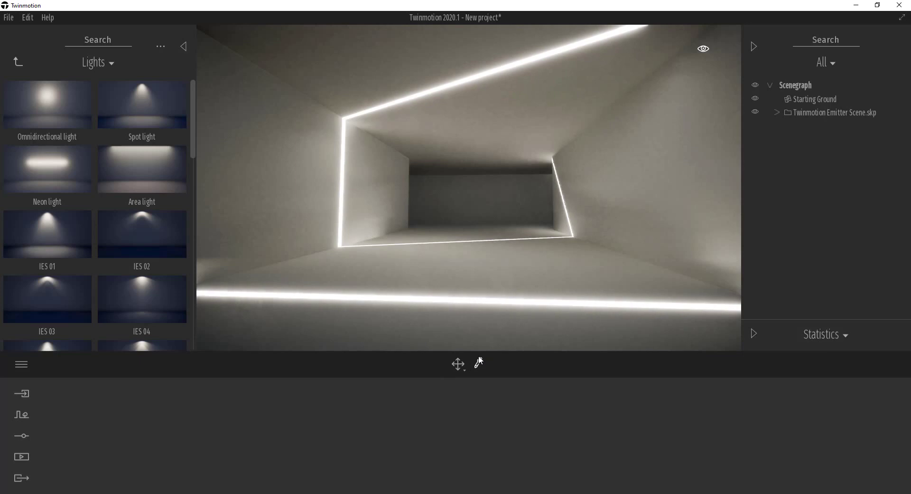
left_click(527, 300)
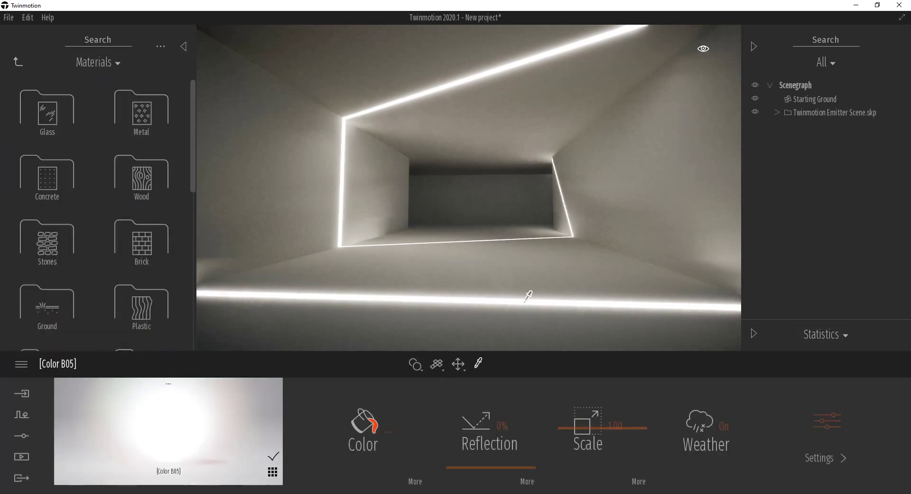
left_click(373, 429)
mouse_move(418, 240)
left_mouse_down()
mouse_move(403, 247)
mouse_move(413, 226)
mouse_move(378, 206)
mouse_move(411, 212)
mouse_move(420, 240)
left_mouse_up()
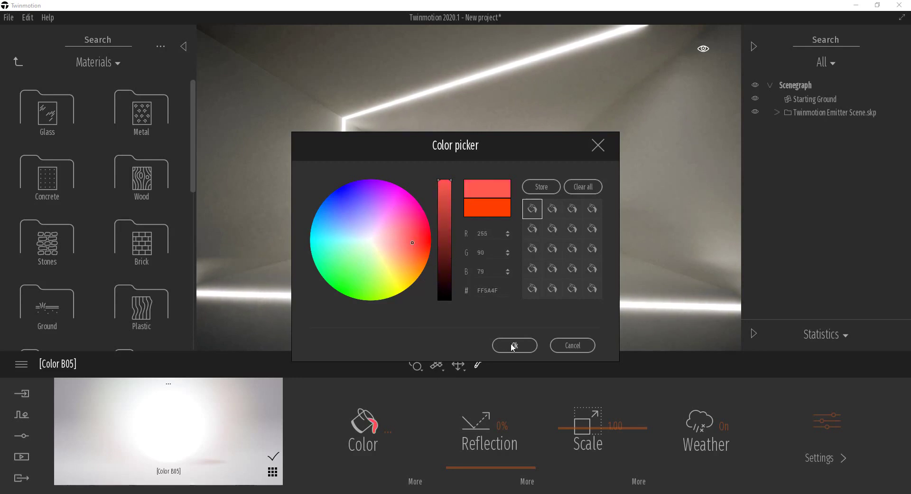
left_click(509, 346)
Step: Raise Color B05's glow from 38.28% to 49.74%
left_click(830, 421)
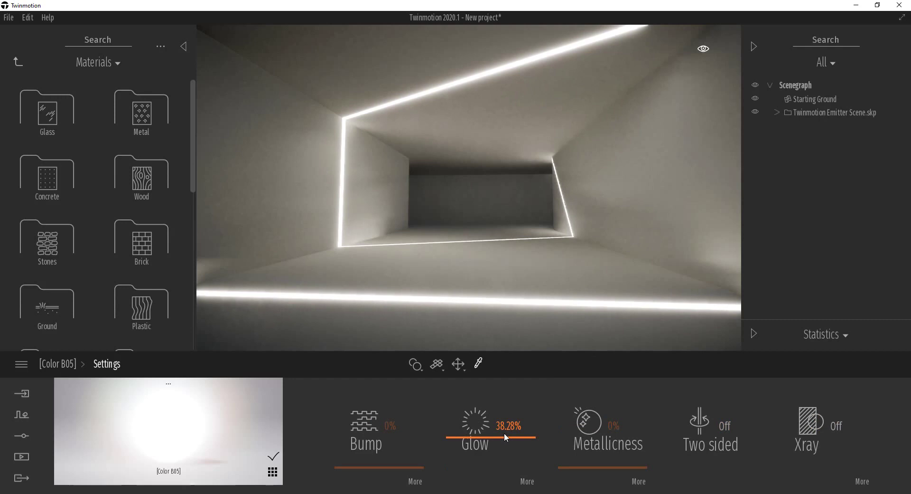
left_click_drag(506, 436, 485, 429)
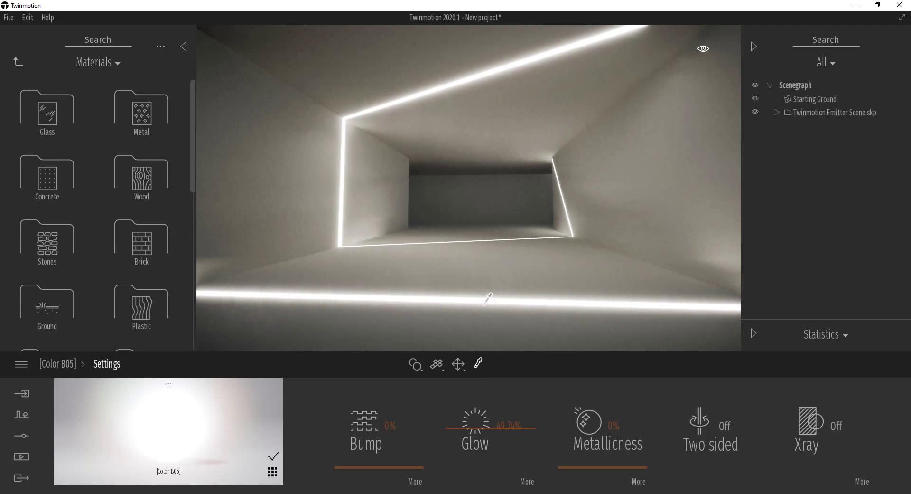
key("a")
key("d")
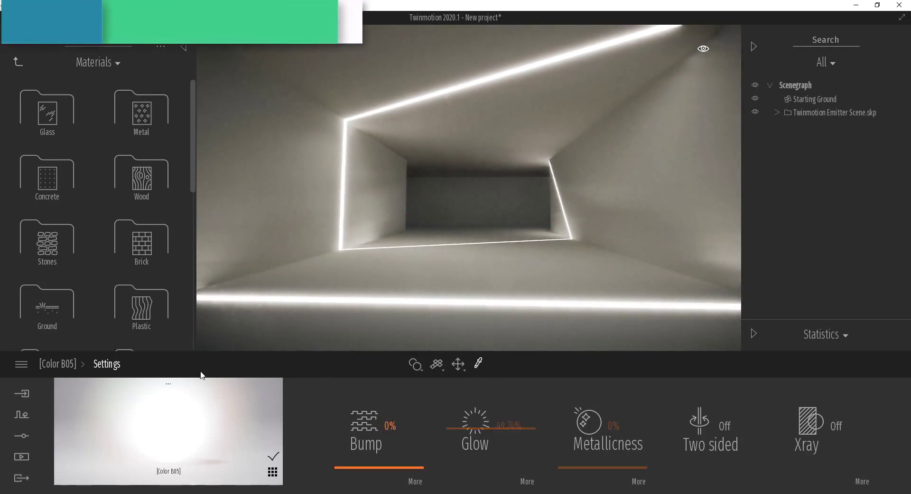
Step: Apply the Neon 01 material from Materials > Neons to the bottom light strip
left_click(17, 60)
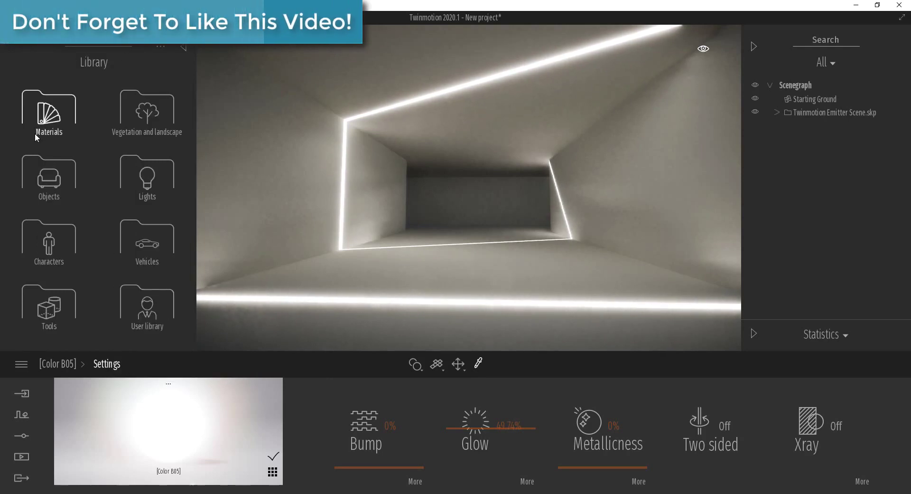
left_click(49, 112)
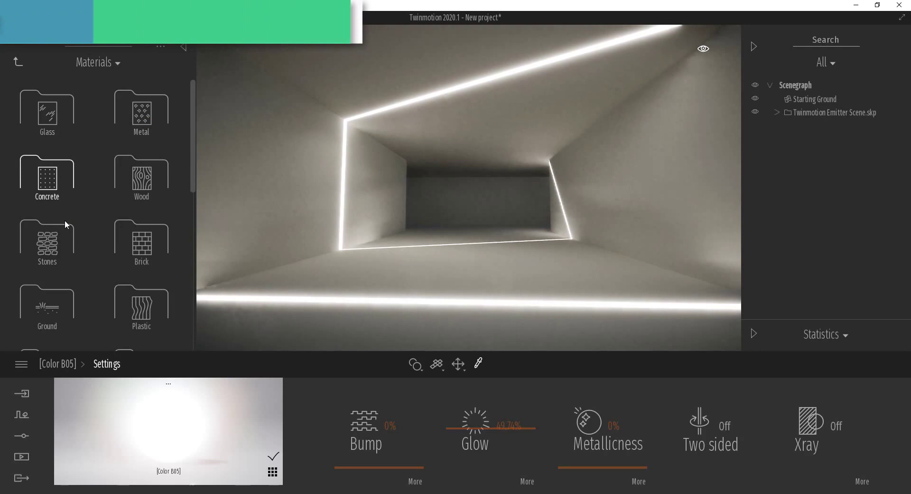
scroll(73, 236, "down", 3)
scroll(74, 237, "down", 6)
left_click(68, 266)
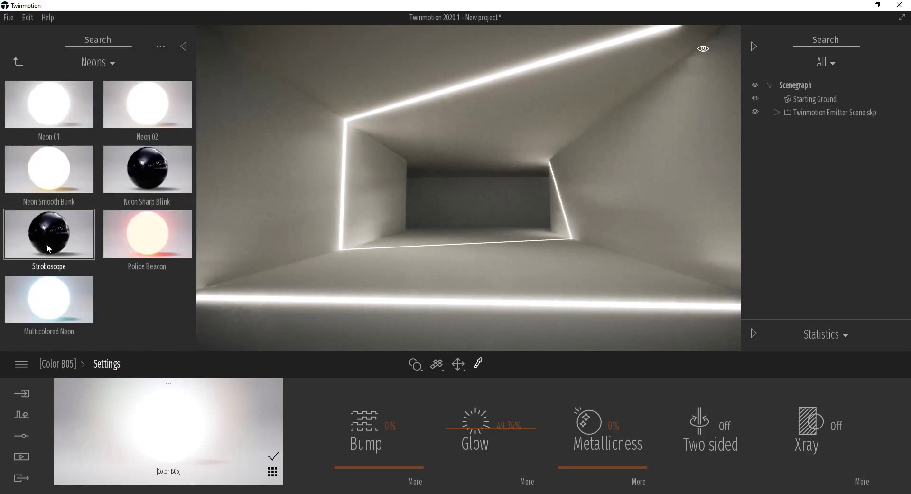
left_click_drag(53, 108, 373, 305)
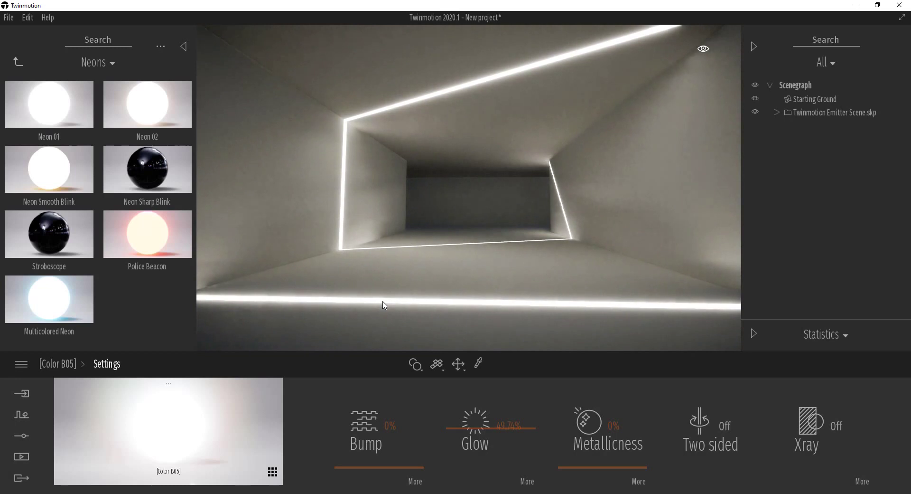
Step: Try pink-red hues for Neon 01, then cancel to keep it white
left_click(420, 420)
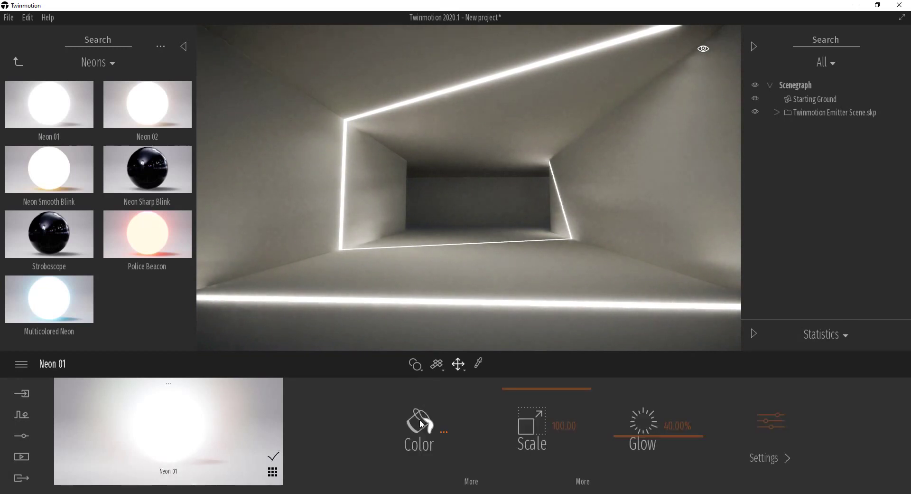
left_click(395, 255)
left_click_drag(399, 258, 402, 237)
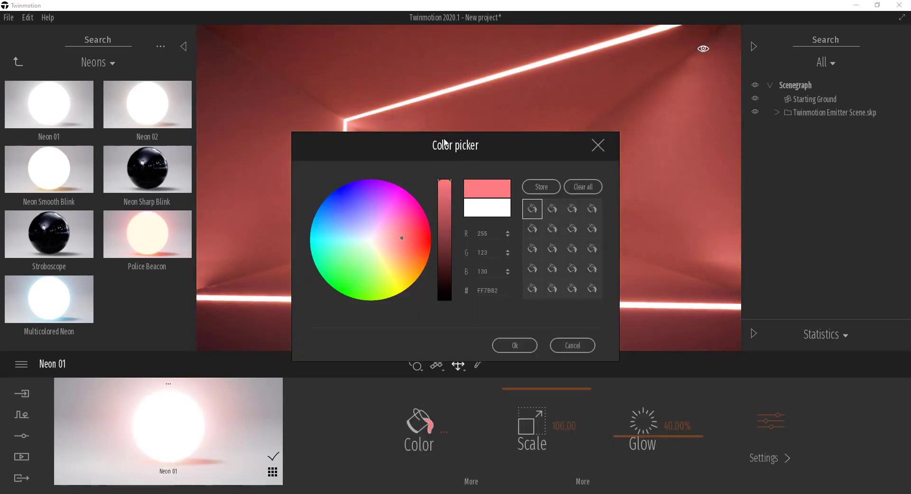
mouse_move(443, 139)
left_mouse_down()
mouse_move(680, 123)
mouse_move(655, 109)
left_mouse_up()
mouse_move(614, 220)
left_mouse_down()
mouse_move(606, 184)
mouse_move(597, 203)
mouse_move(629, 186)
mouse_move(622, 210)
left_mouse_up()
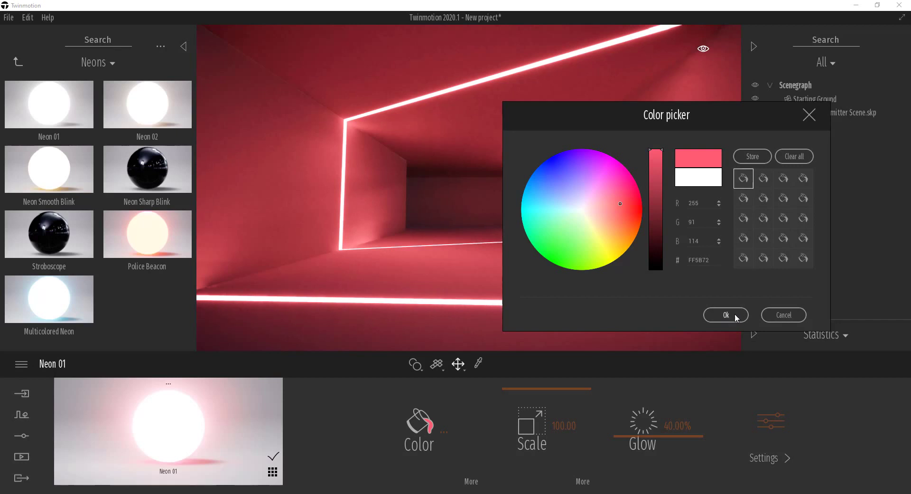
left_click(783, 314)
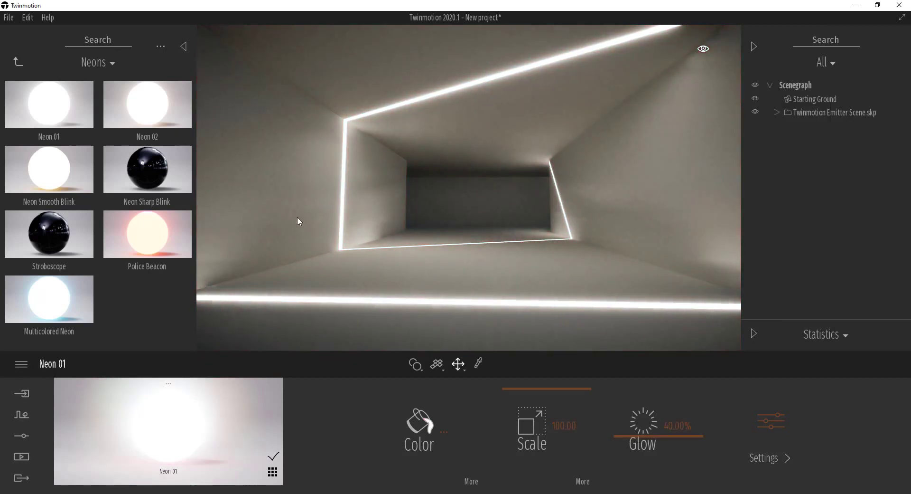
right_click_drag(513, 255, 518, 254)
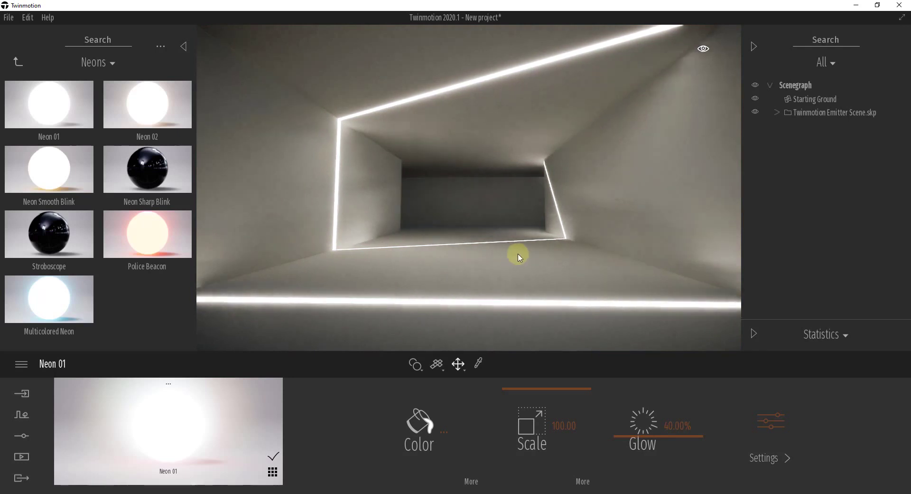
Step: Pick the Color M00 wall material and set its reflection to 62%
left_click(654, 214)
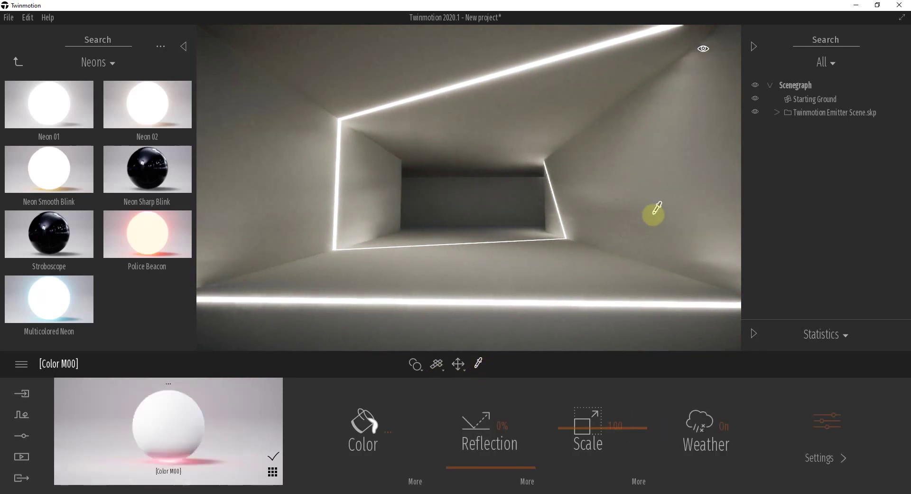
left_click_drag(486, 464, 491, 449)
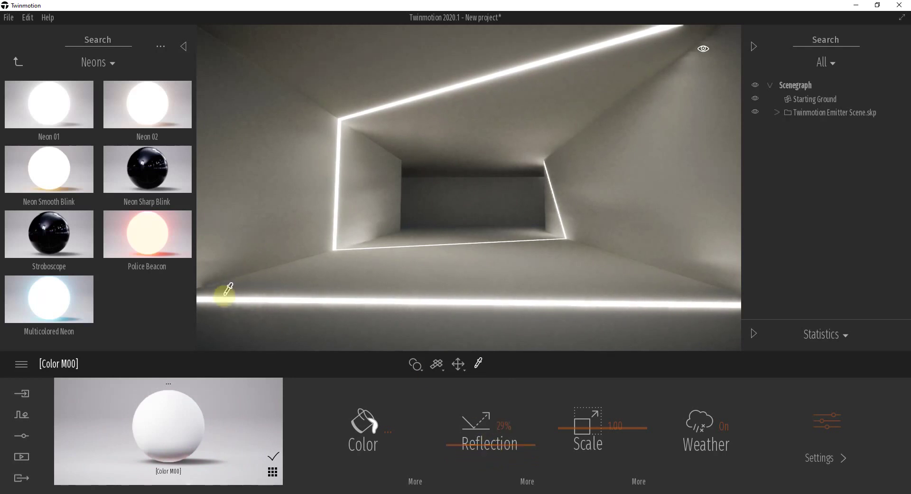
left_click_drag(460, 428, 458, 406)
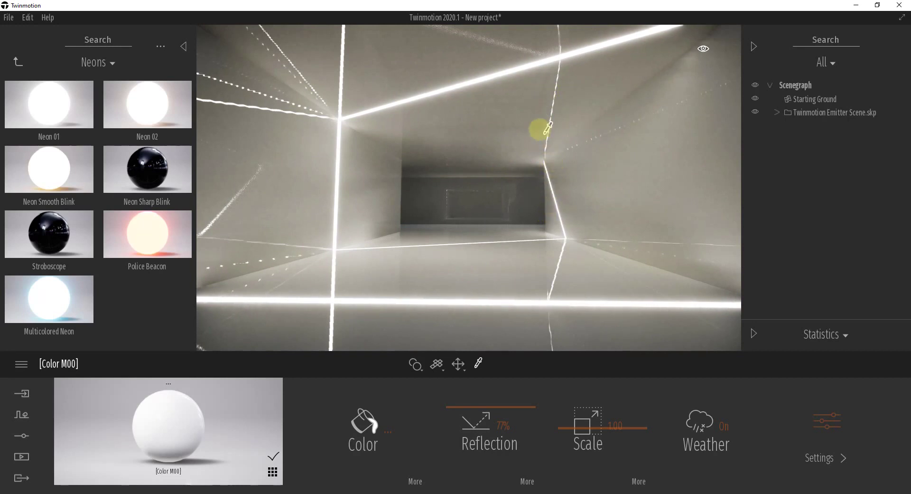
left_click_drag(494, 407, 494, 428)
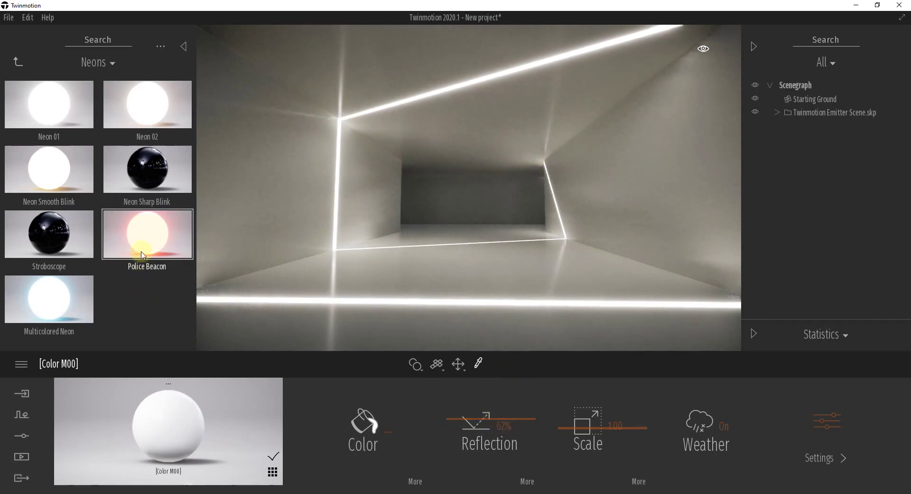
Step: Try Police Beacon, then Multicolored Neon, and settle on Police Beacon for the floor neon strip
left_click(157, 245)
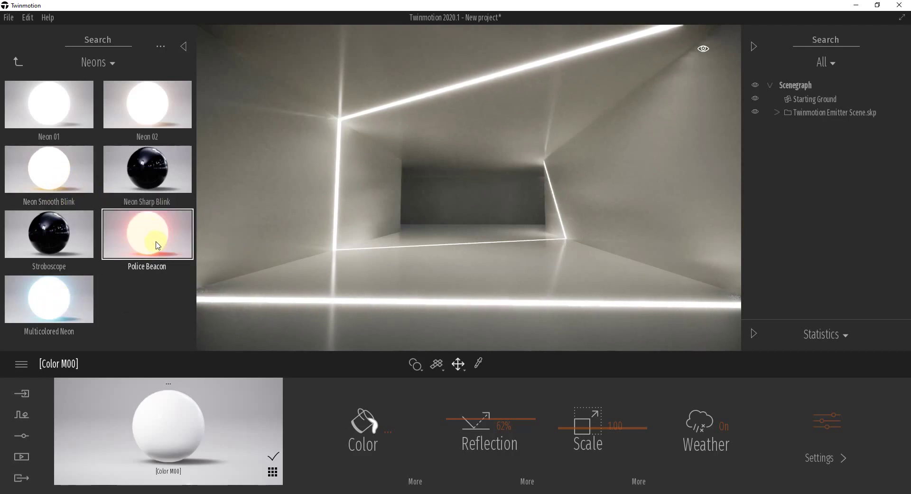
left_click_drag(149, 242, 382, 301)
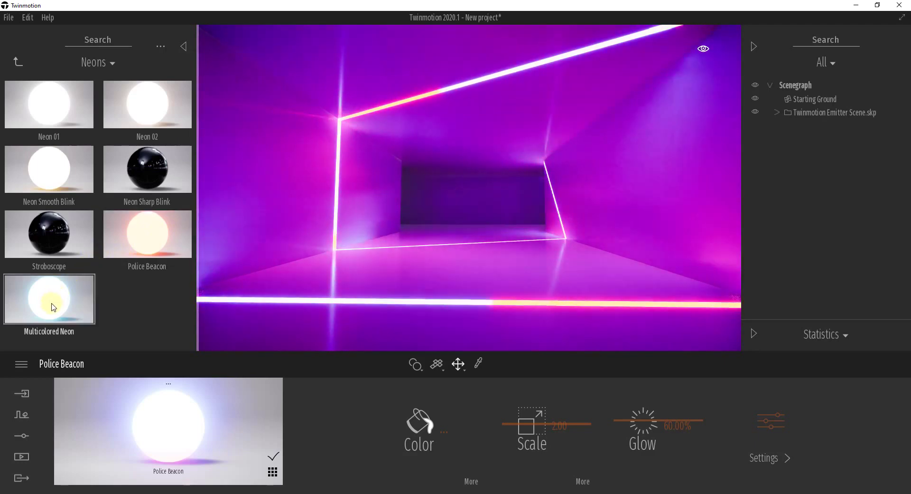
left_click_drag(51, 302, 320, 301)
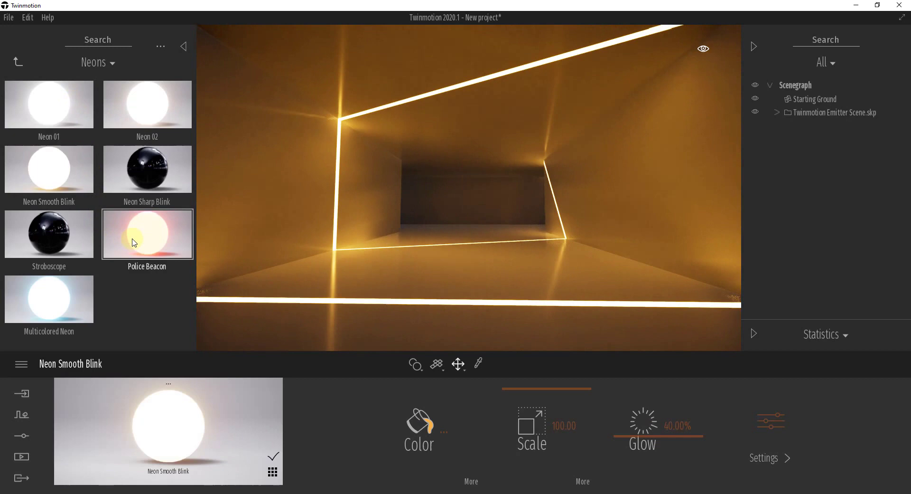
left_click_drag(135, 241, 334, 303)
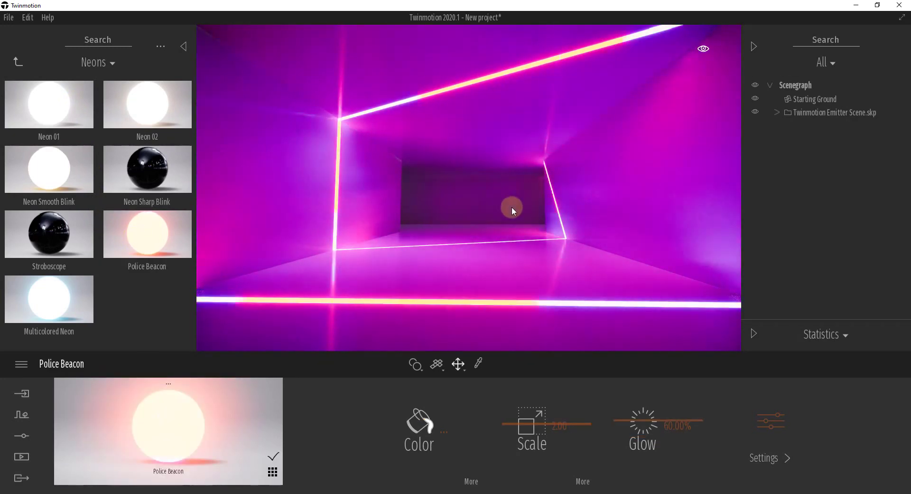
scroll(503, 210, "up", 6)
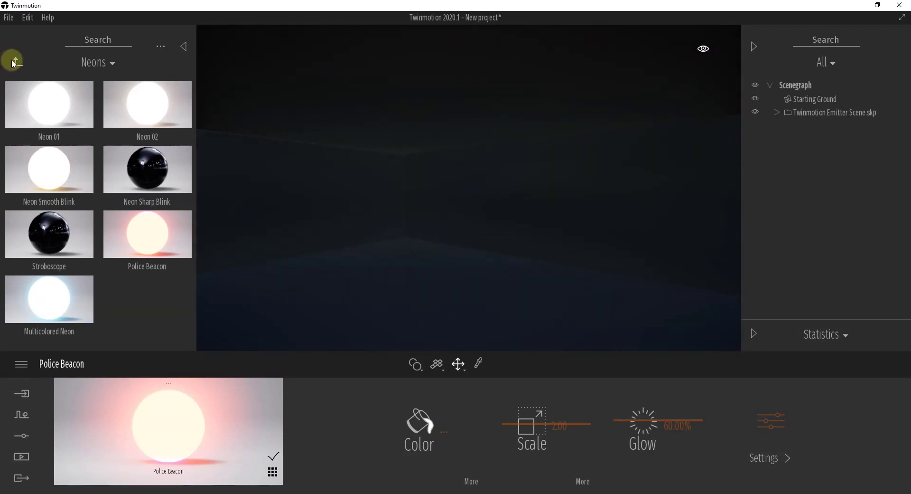
Step: Remove the Omnidirectional light placed from the Lights library
left_click(14, 61)
left_click(19, 59)
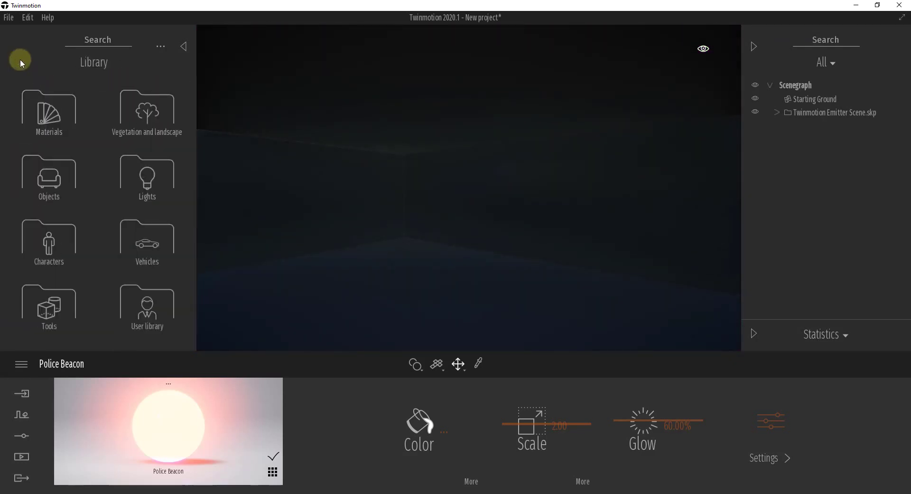
left_click(166, 192)
left_click_drag(55, 120, 369, 295)
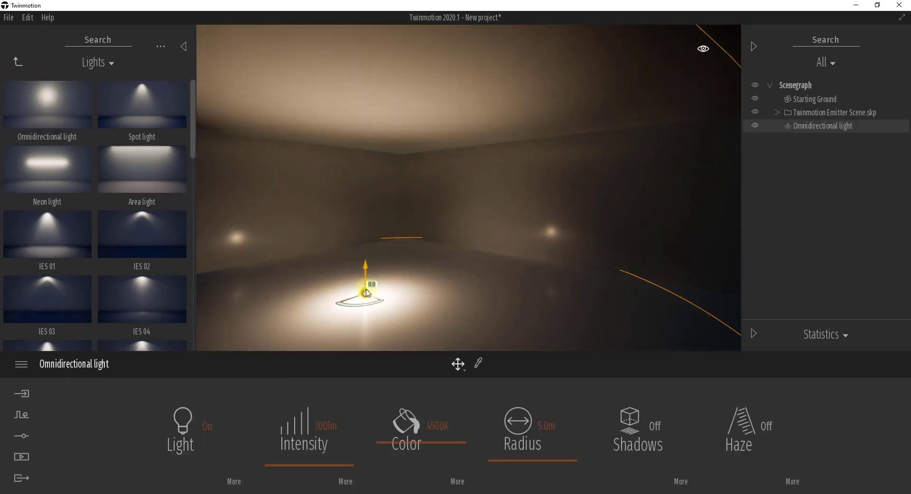
key("Delete")
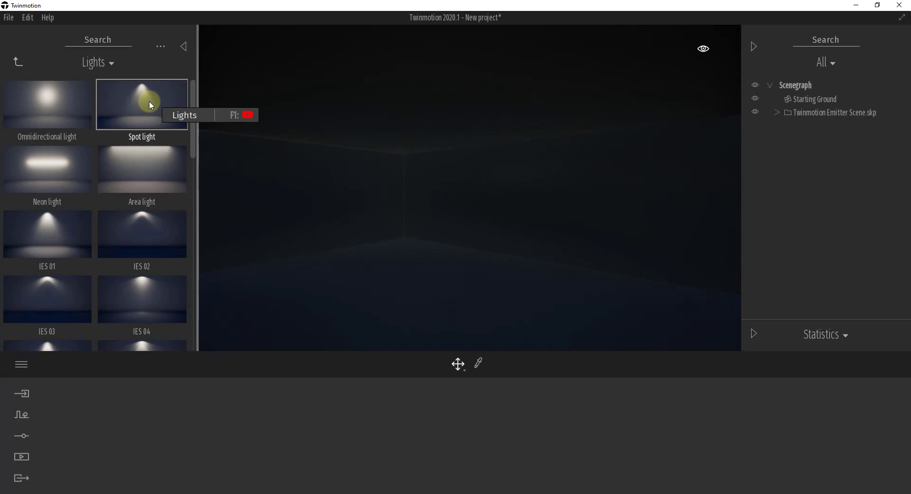
Step: Add a Neon light to the corridor at about 2199 lm with shadows on
left_click_drag(44, 170, 309, 200)
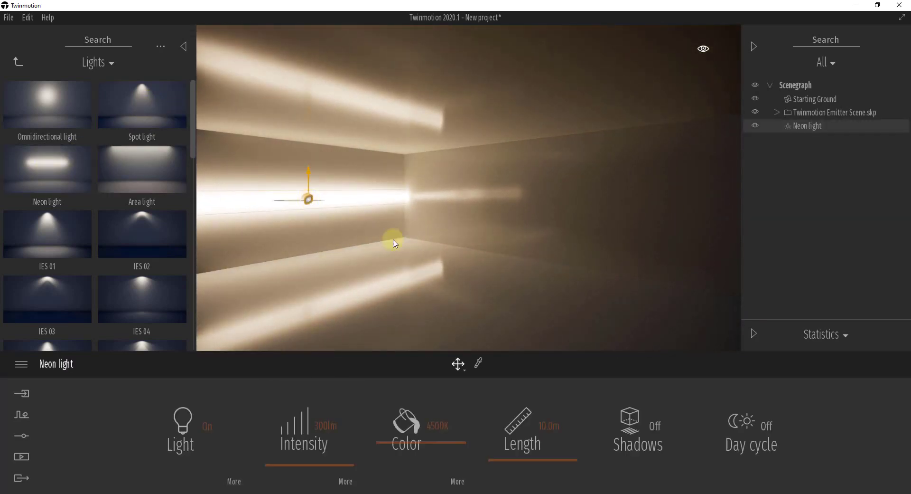
left_click_drag(332, 465, 336, 450)
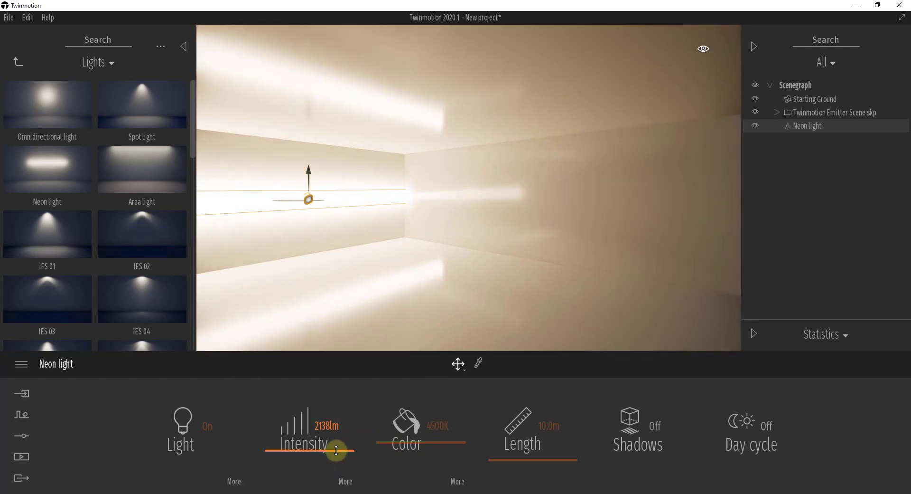
left_click(630, 411)
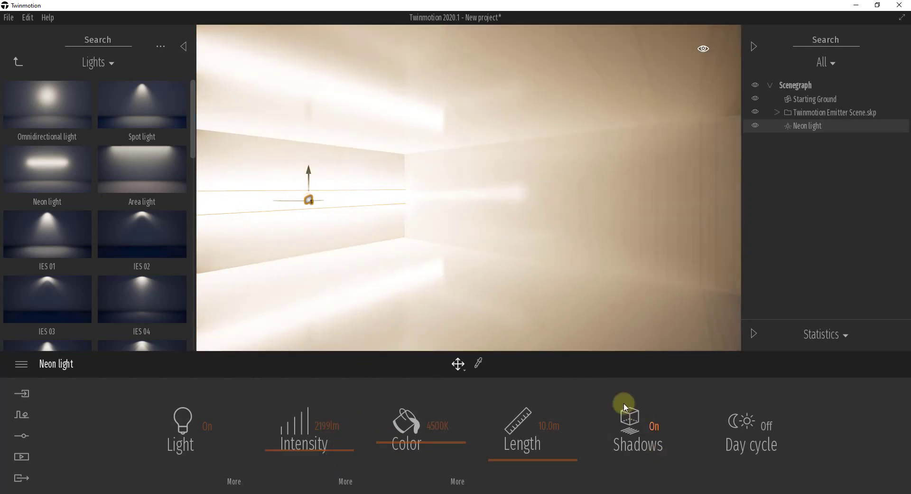
right_click_drag(484, 200, 482, 201)
Step: Sample the neon strip's material from the scene
left_click(67, 109)
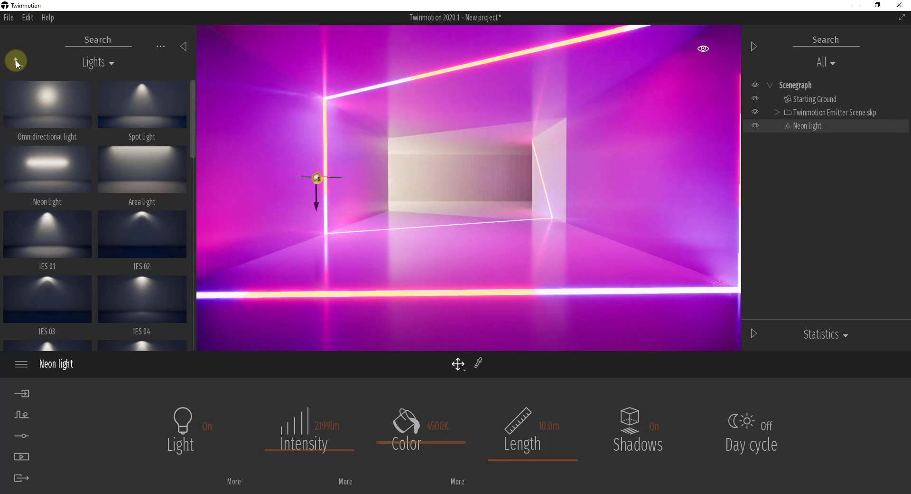
left_click(17, 61)
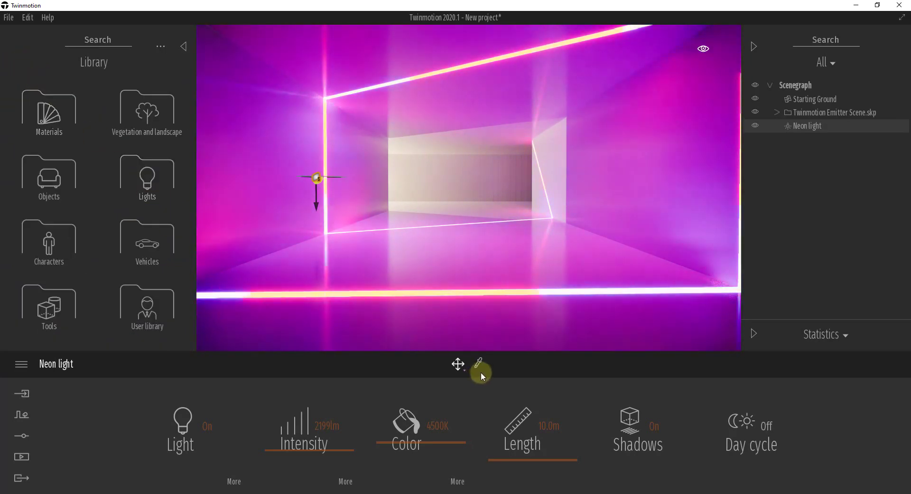
left_click(479, 366)
left_click(397, 290)
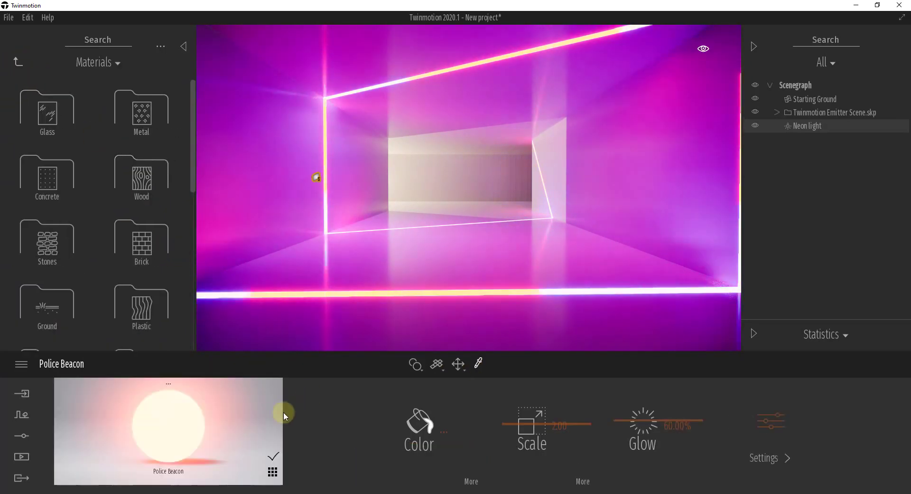
Step: Apply the Neon 01 material from Materials > Neons to the neon strip
left_click(17, 65)
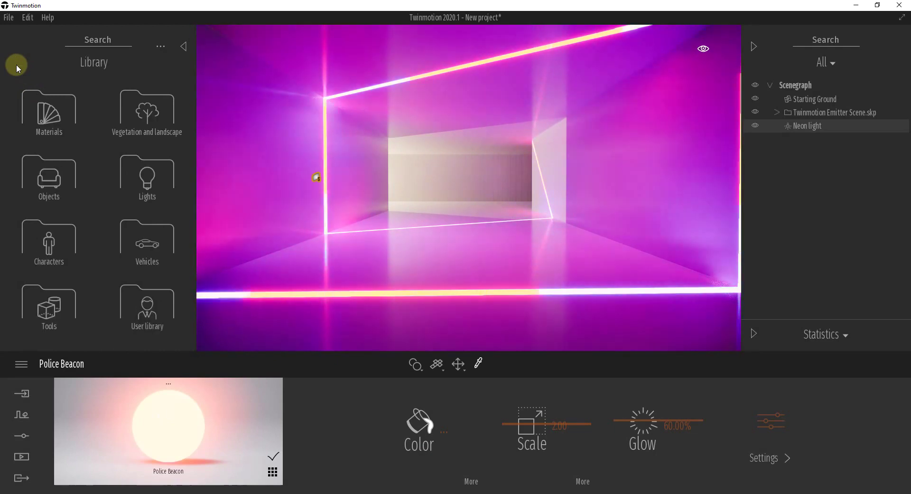
left_click(168, 176)
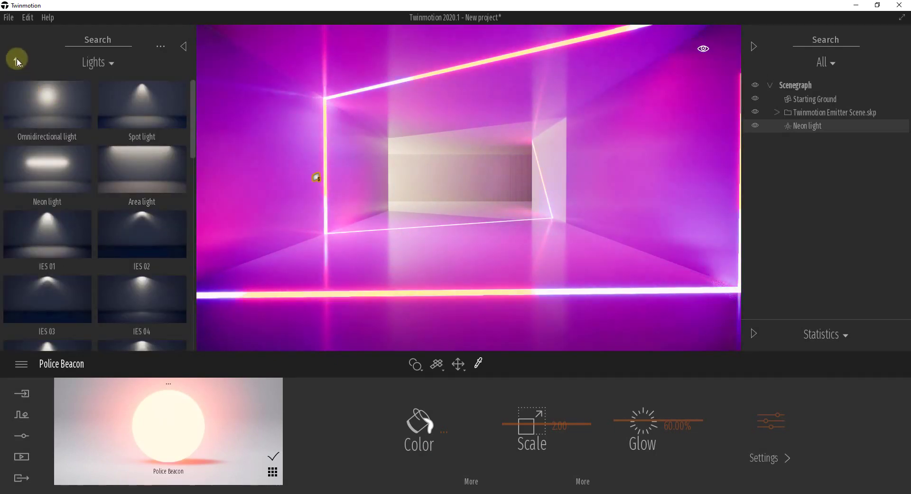
left_click(17, 59)
left_click(32, 102)
scroll(81, 277, "down", 5)
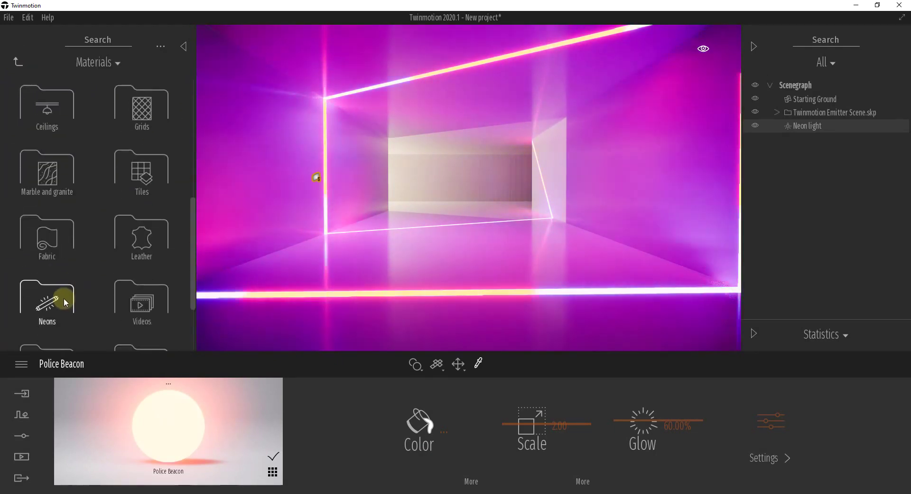
left_click(46, 262)
left_click_drag(65, 98, 535, 291)
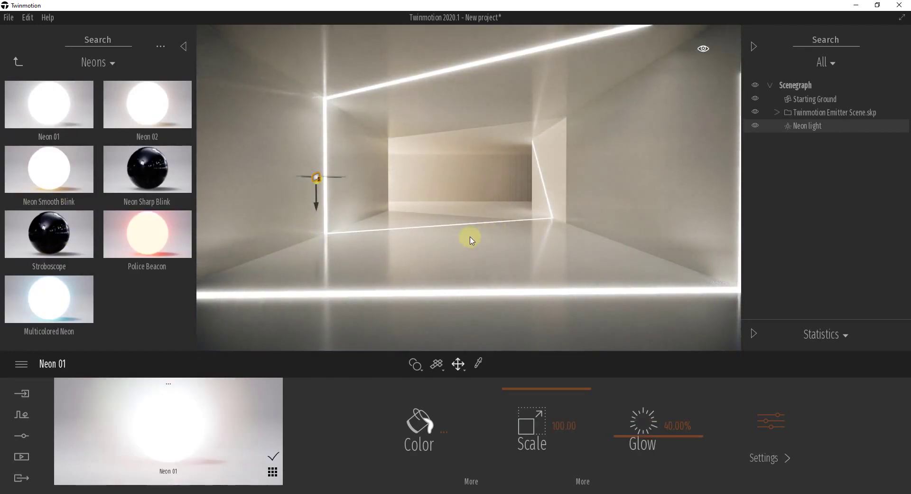
Step: Set the neon glow to 23.80% and its colour to pink FF5E8C
left_click_drag(648, 441, 649, 448)
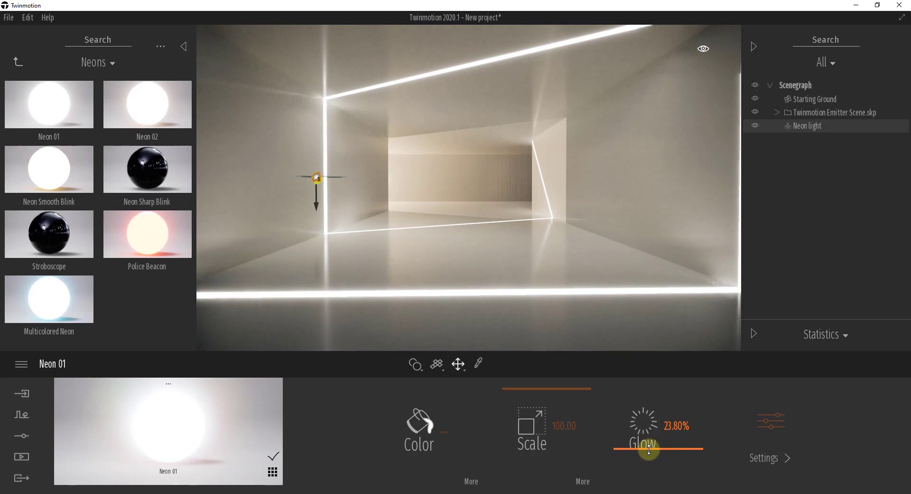
left_click(429, 422)
left_click(396, 234)
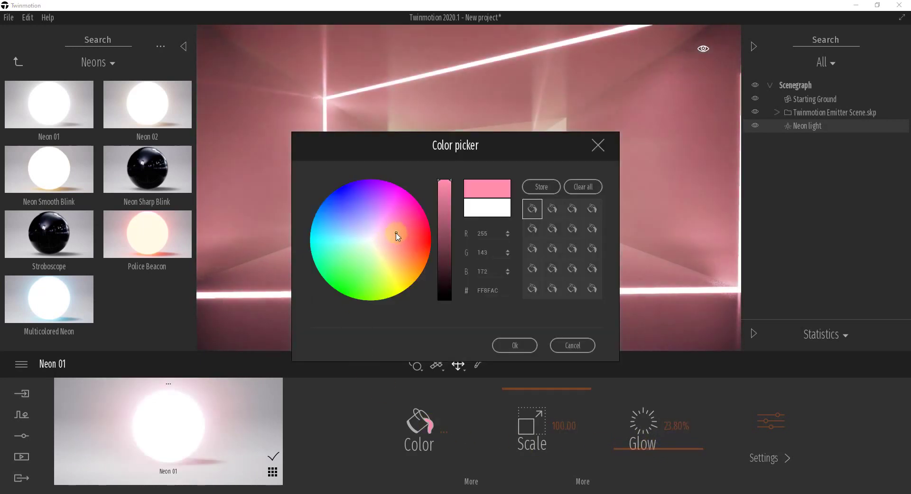
left_click_drag(396, 234, 400, 229)
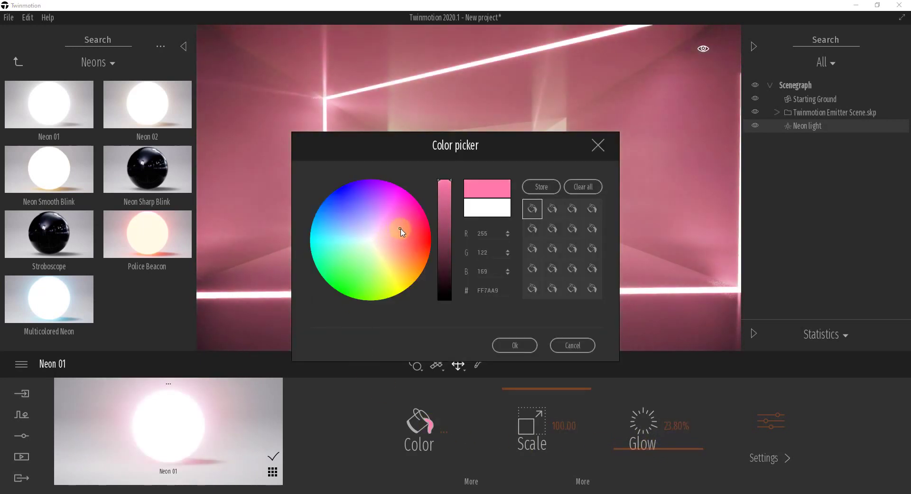
left_click(512, 345)
Step: Reposition the view inside the corridor and select the neon frame
key("s")
key("a")
key("d")
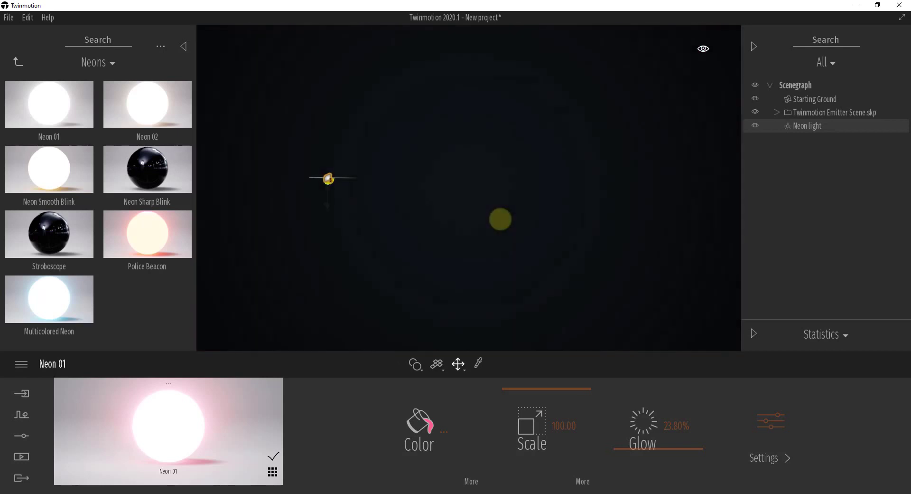
key("w")
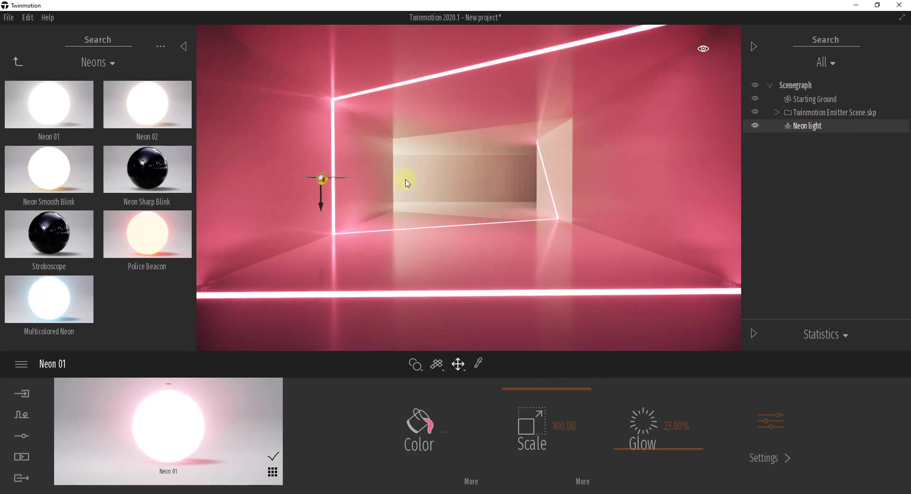
left_click(387, 190)
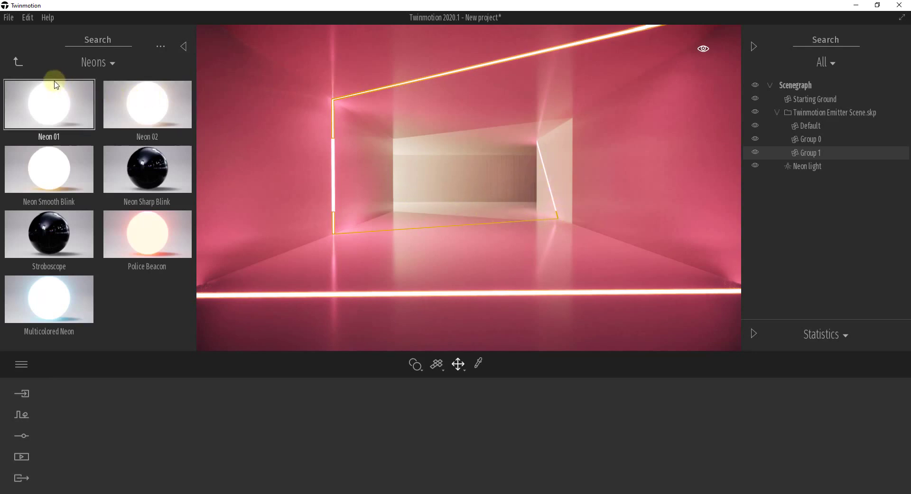
left_click(15, 416)
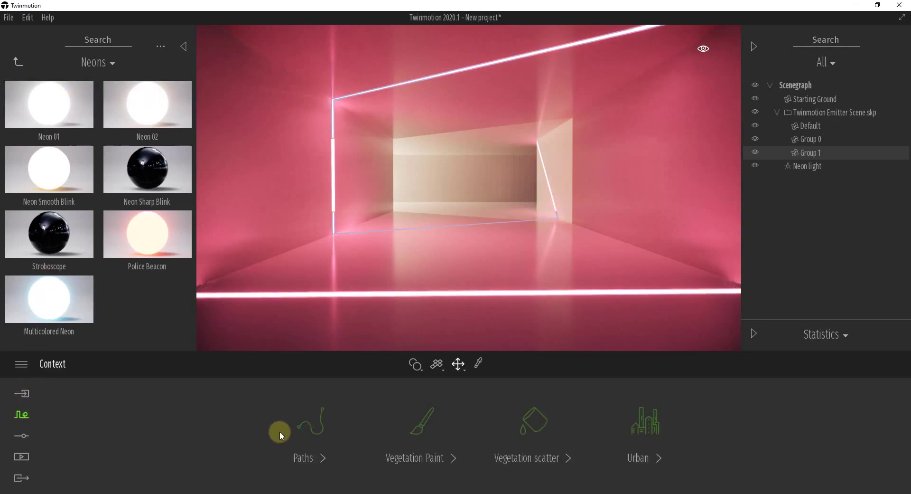
Step: Draw a two-point character path along the corridor floor
left_click(328, 430)
left_click(312, 430)
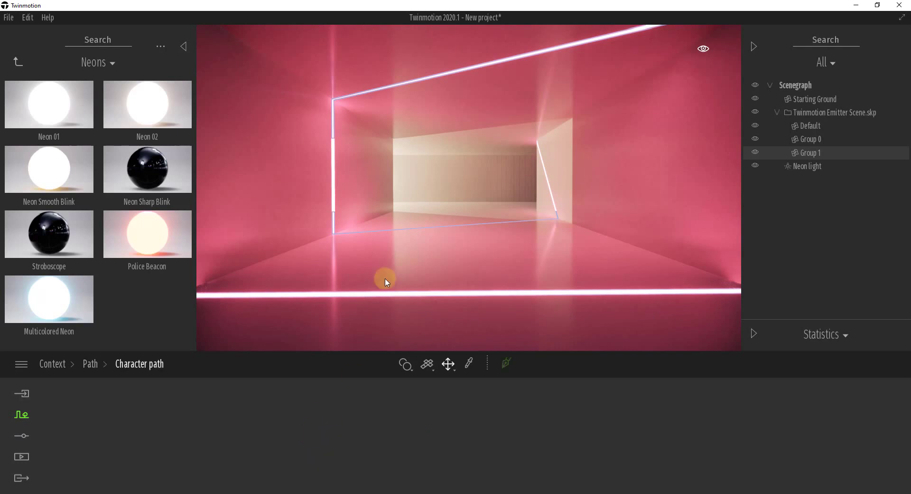
scroll(458, 198, "up", 6)
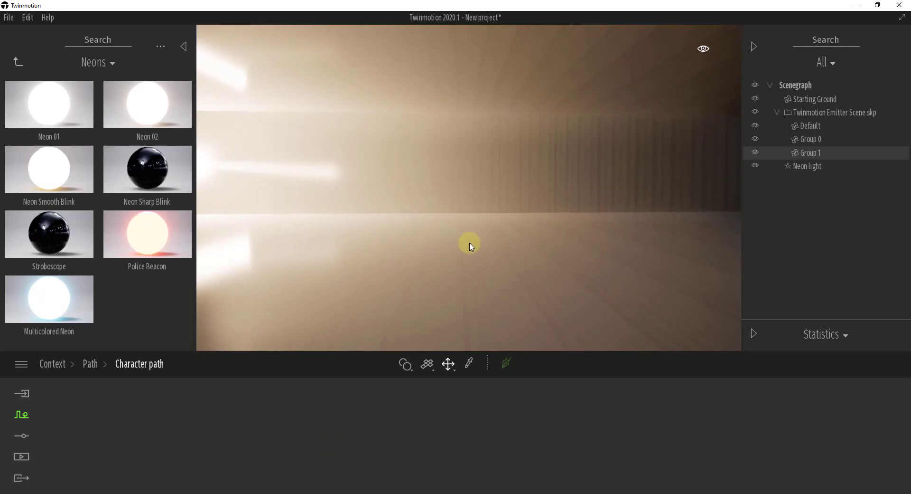
right_click_drag(609, 246, 661, 234)
left_click(707, 224)
scroll(663, 237, "down", 3)
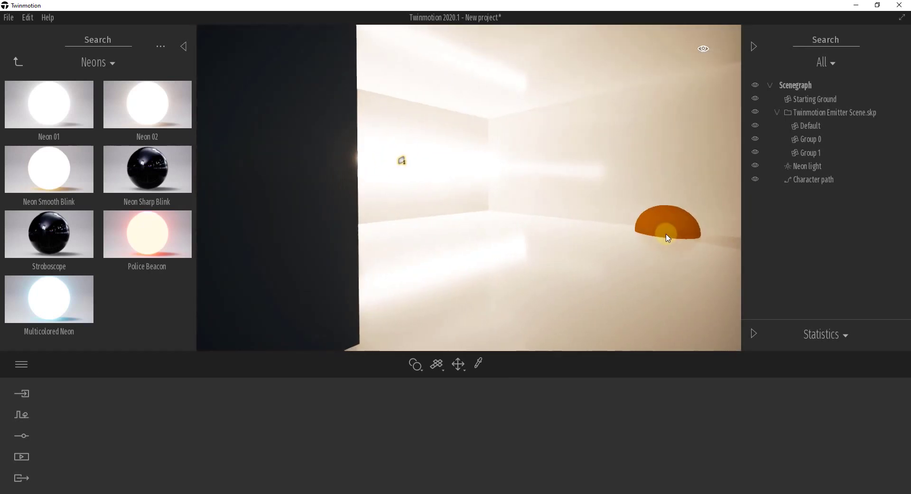
left_click(411, 228)
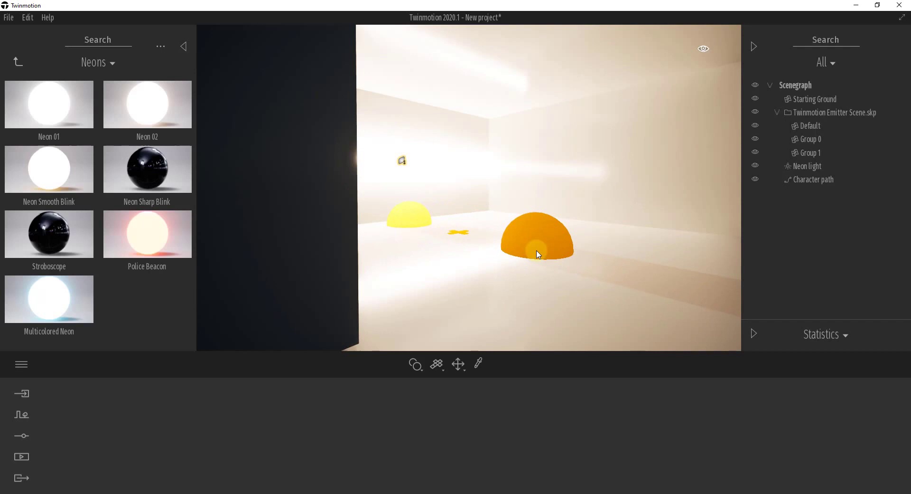
key("Escape")
Step: Reframe the corridor view and select the Neon light in the Scenegraph
mouse_move(543, 266)
right_mouse_down()
mouse_move(563, 266)
mouse_move(463, 256)
right_mouse_up()
scroll(544, 267, "down", 4)
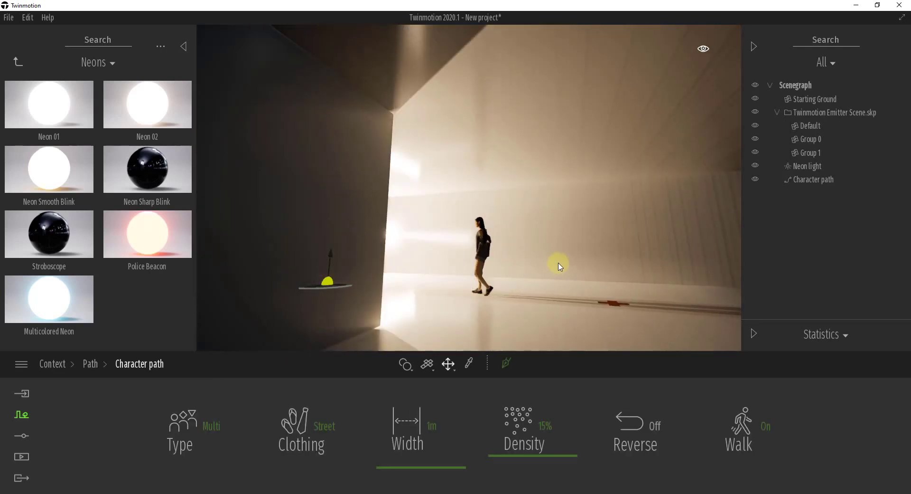
scroll(559, 263, "down", 5)
scroll(559, 263, "down", 6)
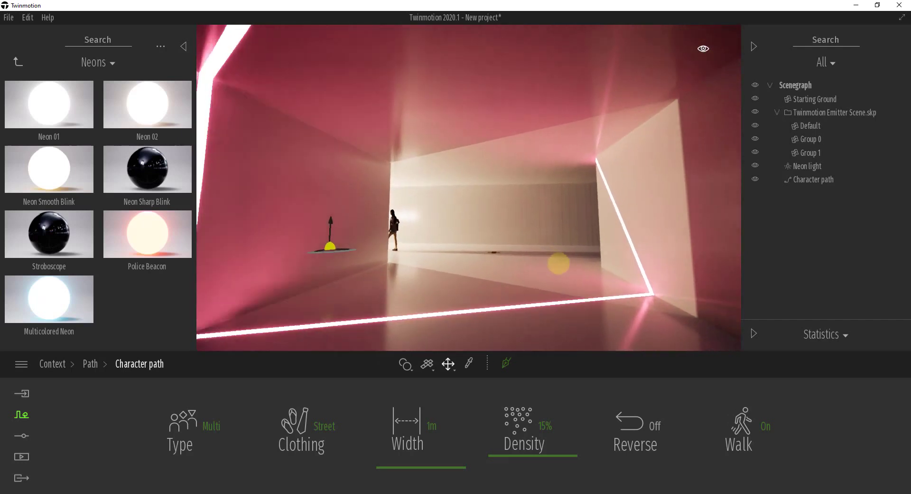
scroll(559, 262, "down", 6)
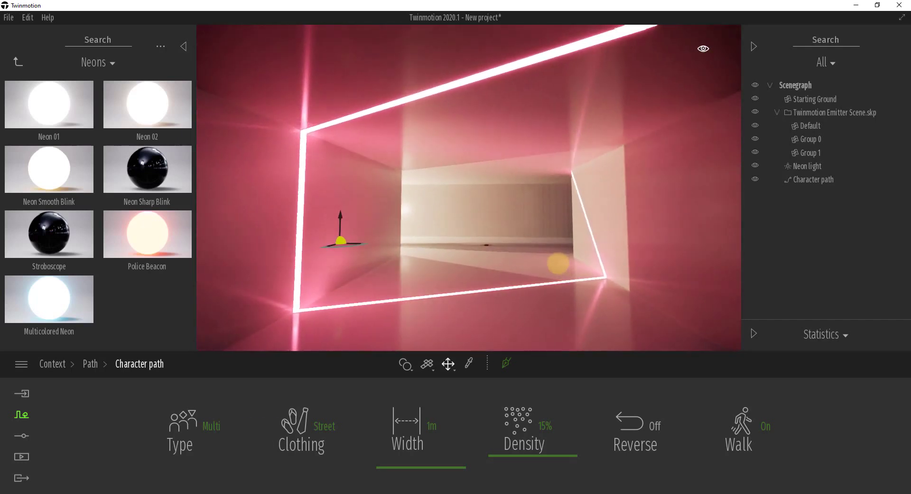
key("s")
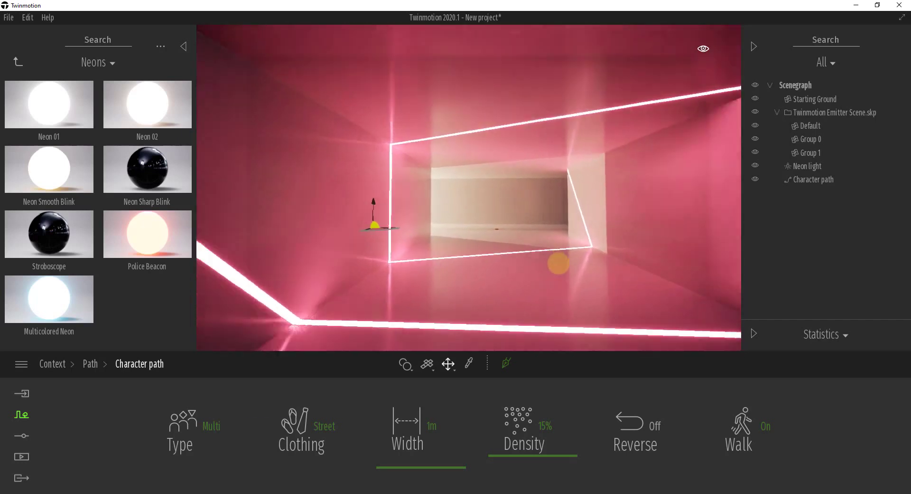
key("w")
key("d")
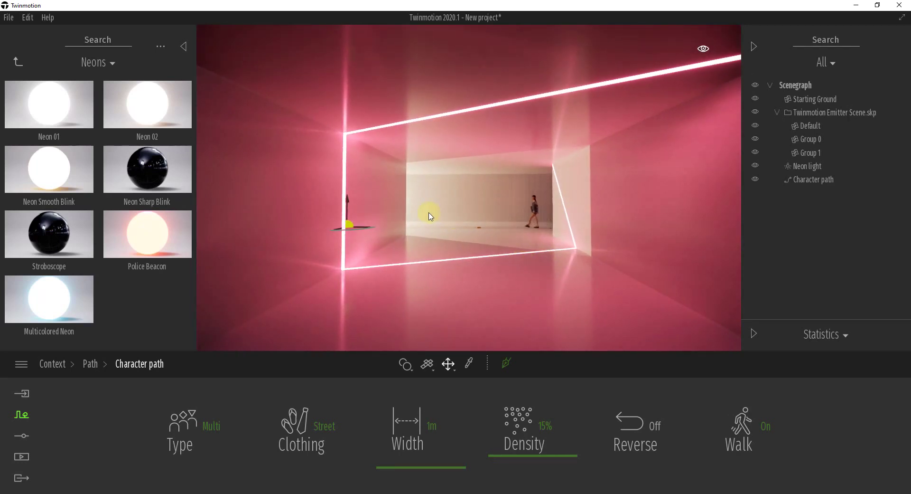
left_click(356, 219)
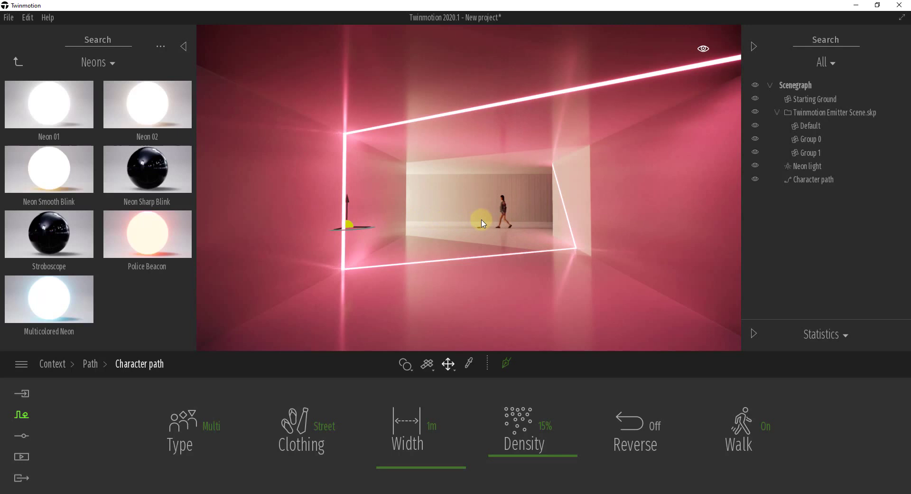
left_click(805, 167)
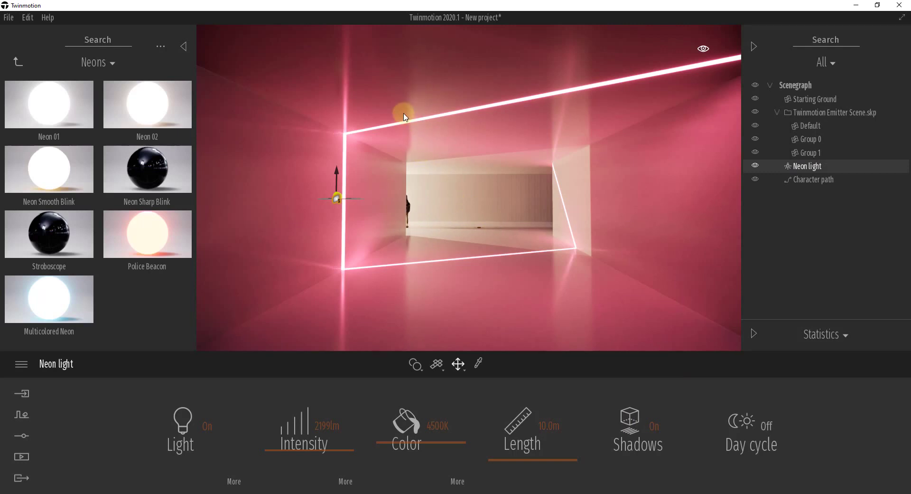
Step: Lower and turn the camera to frame the neon frame in the corridor
middle_click_drag(497, 245, 497, 246)
key("q")
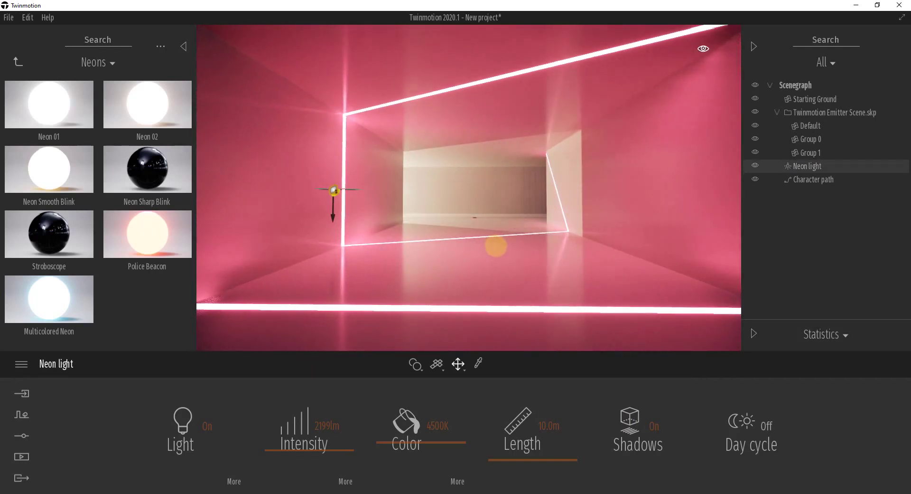
key("q")
key("Page_Up")
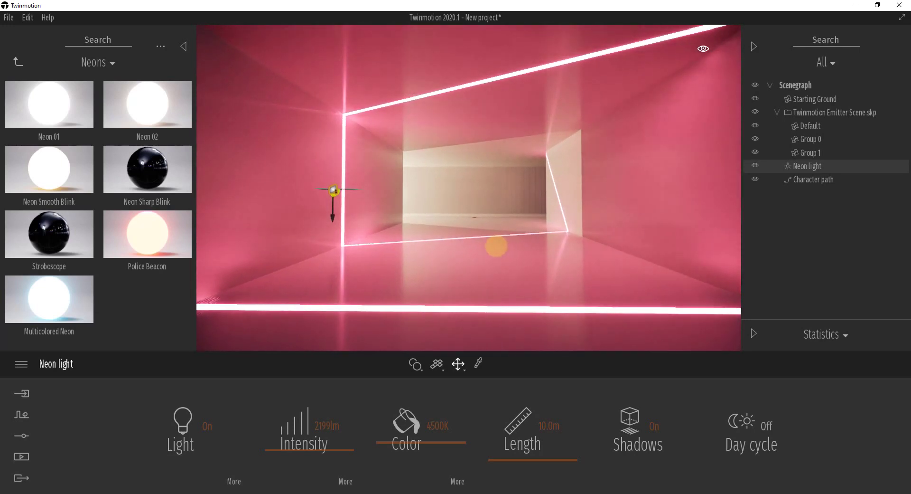
right_click_drag(502, 248, 504, 248)
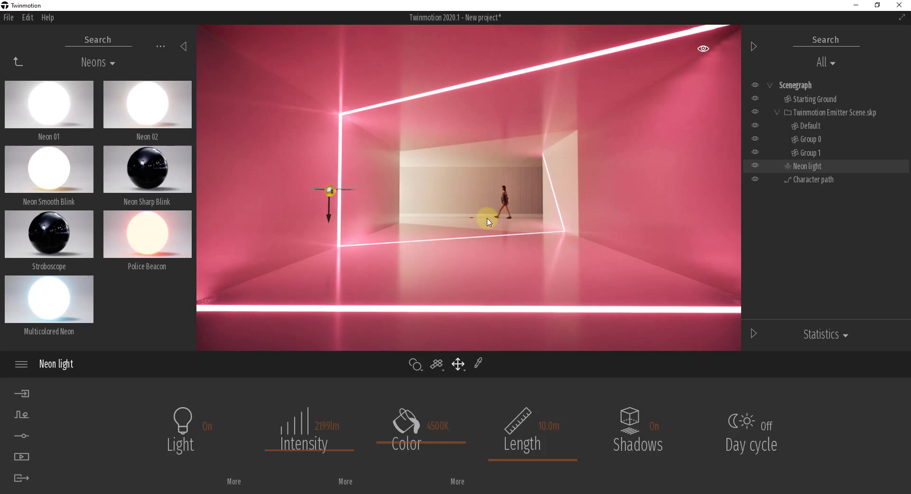
Step: Set the Neon light to 1113 lm and 10653K, keeping shadows on
left_click(807, 165)
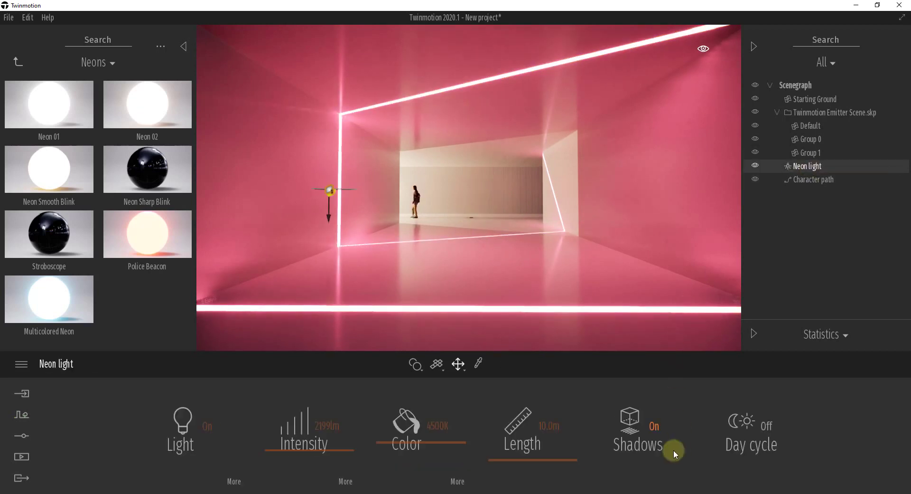
left_click(637, 433)
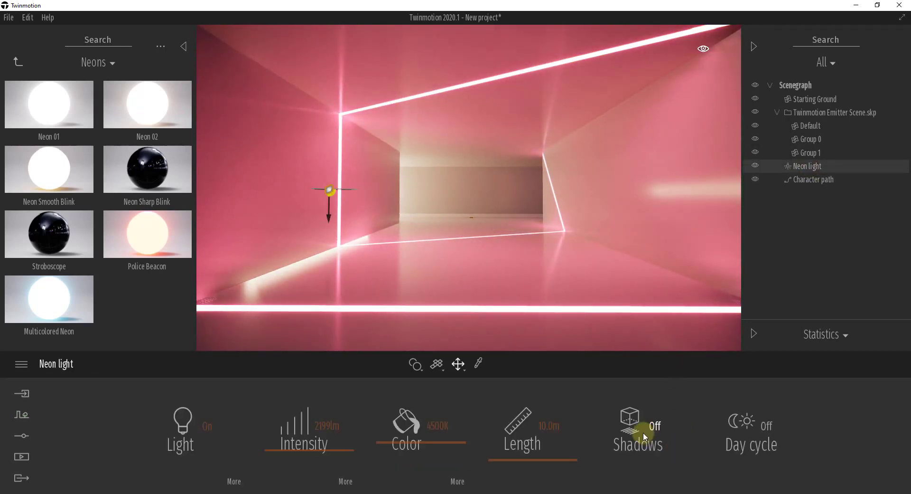
left_click(645, 435)
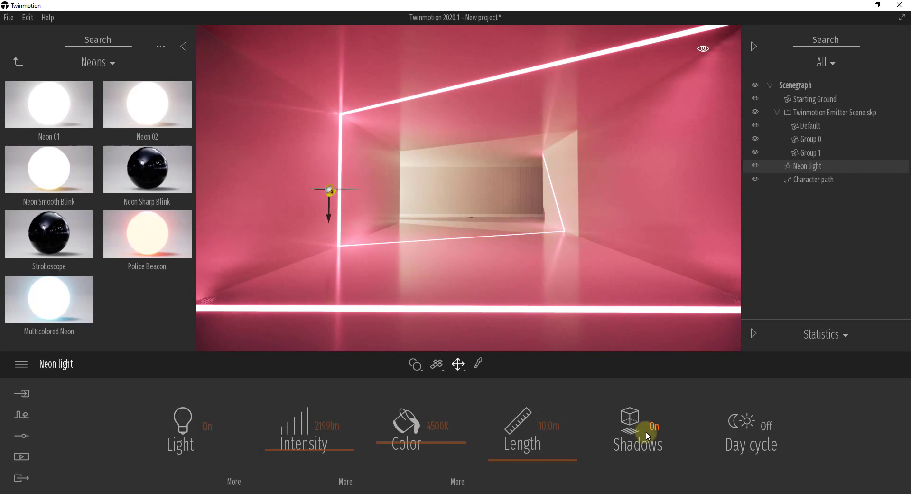
left_click_drag(339, 452, 340, 457)
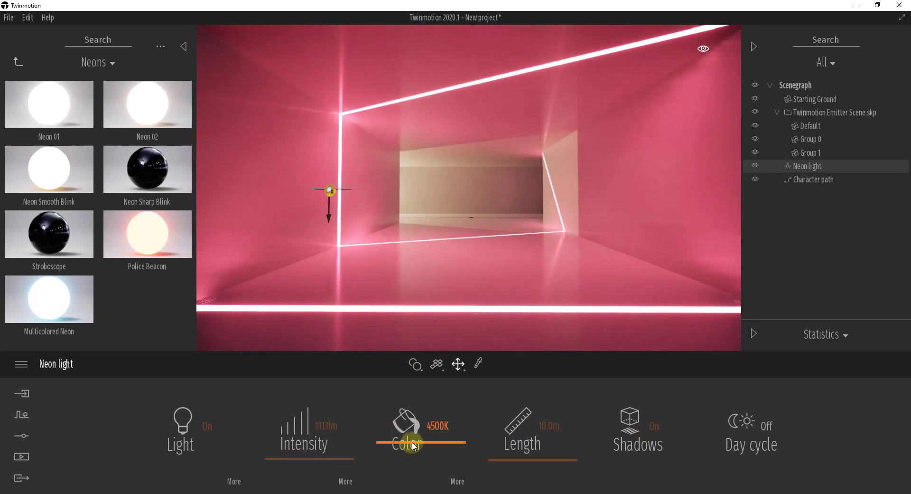
left_click_drag(408, 443, 423, 398)
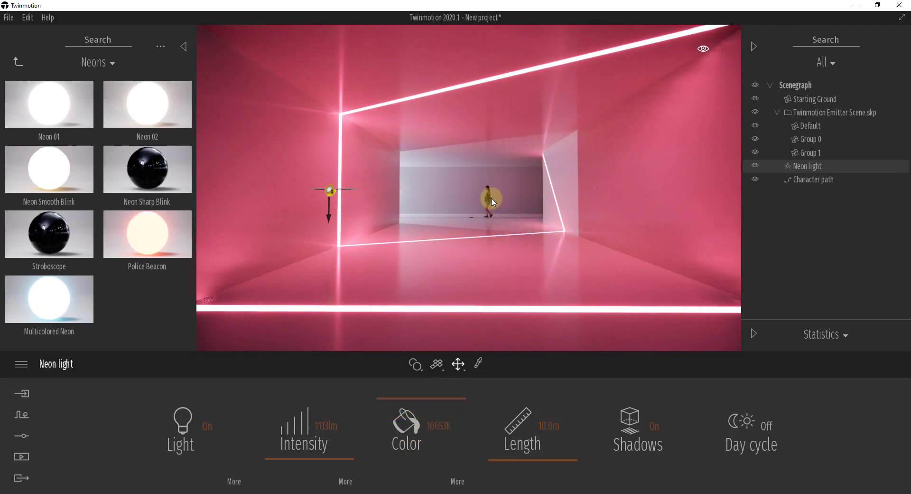
right_click_drag(516, 198, 517, 198)
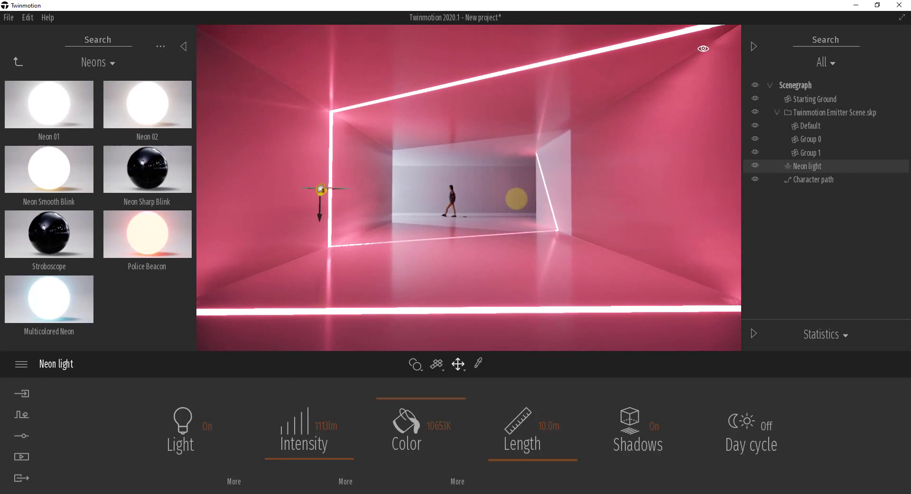
Step: Create a new video named Video1 in Media > Video
left_click(21, 456)
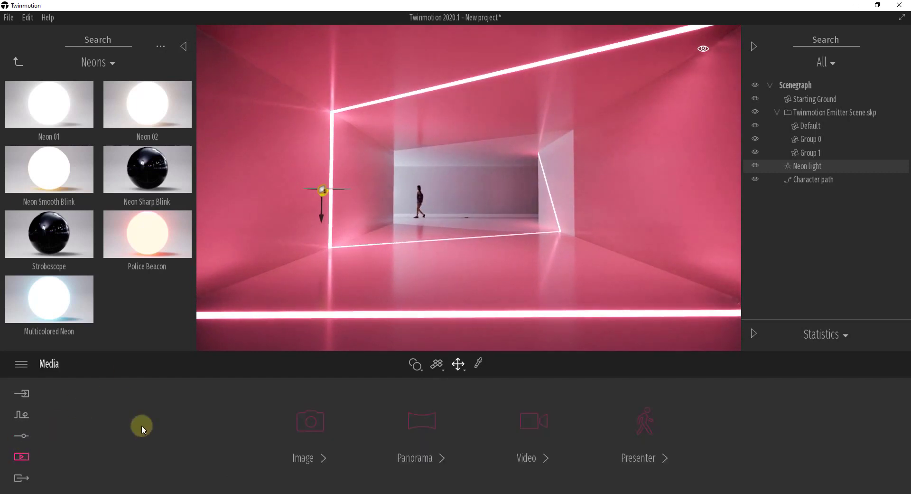
left_click(525, 421)
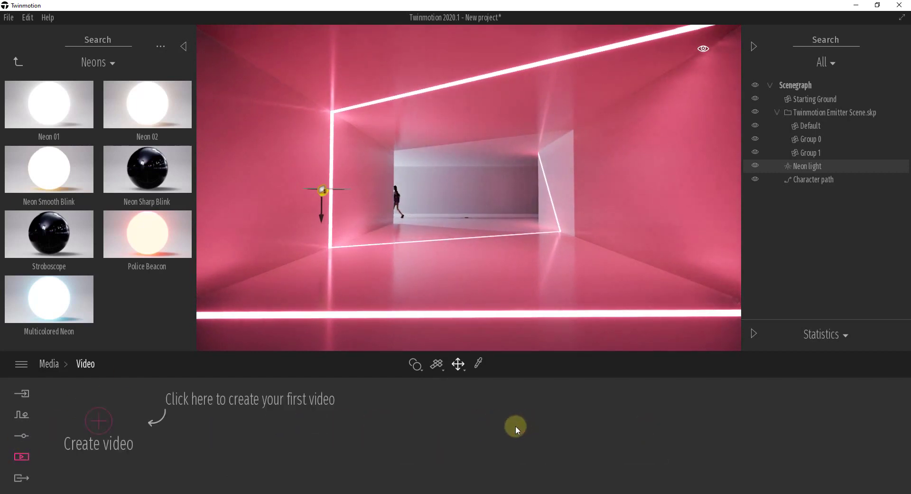
left_click(94, 431)
left_click(506, 363)
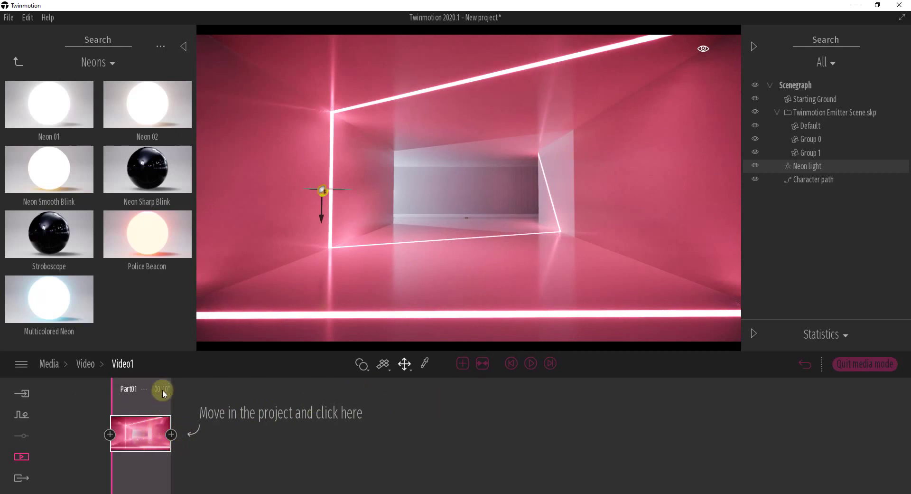
left_click(157, 455)
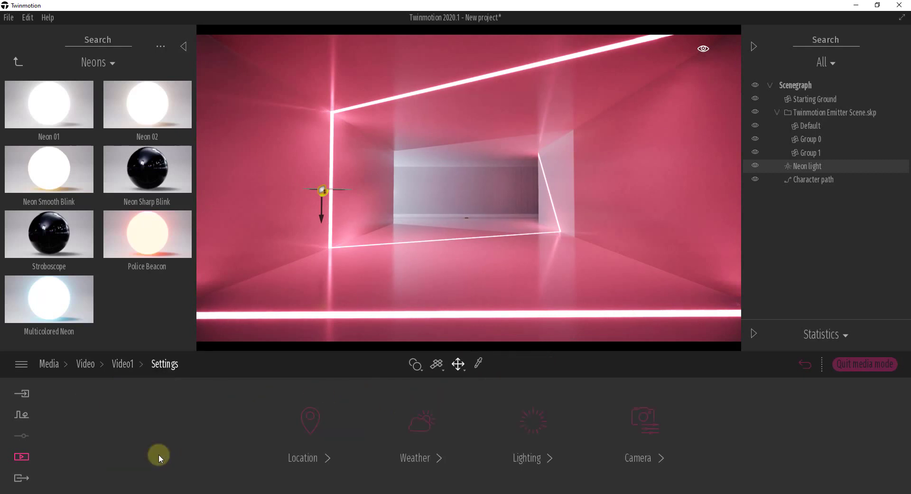
Step: Raise the character path's walker density from 15% to 21%
left_click(802, 181)
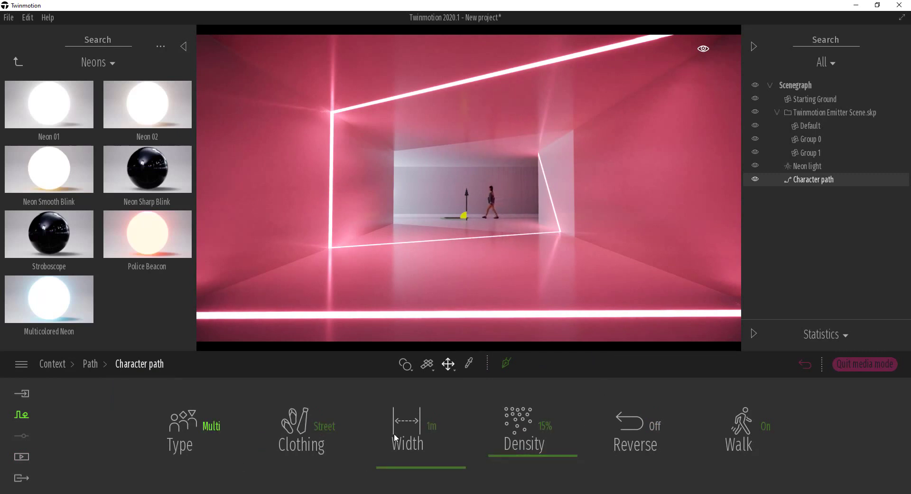
left_click_drag(538, 456, 527, 456)
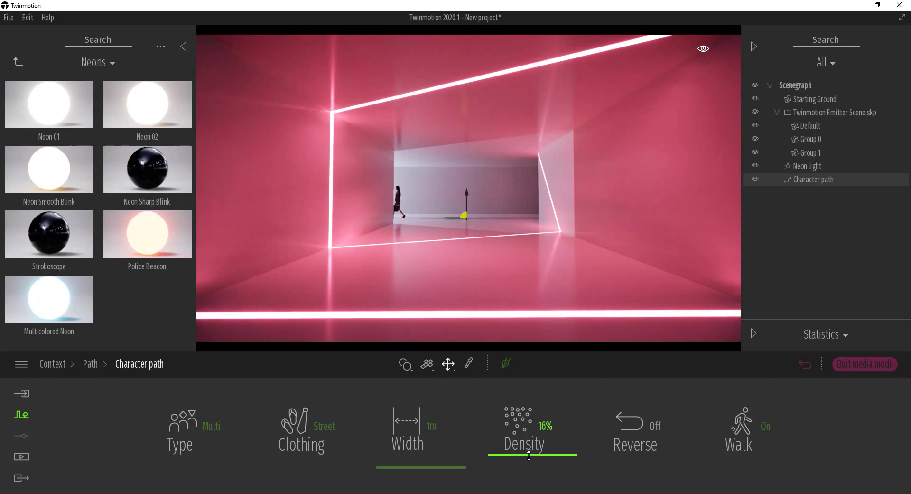
left_click(21, 456)
left_click(533, 421)
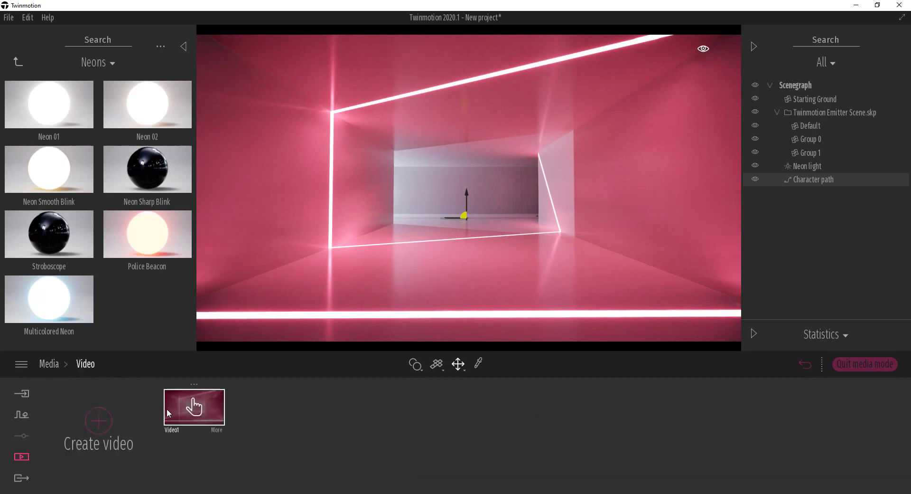
Step: Confirm Video1's output size is Full HD
left_click(218, 431)
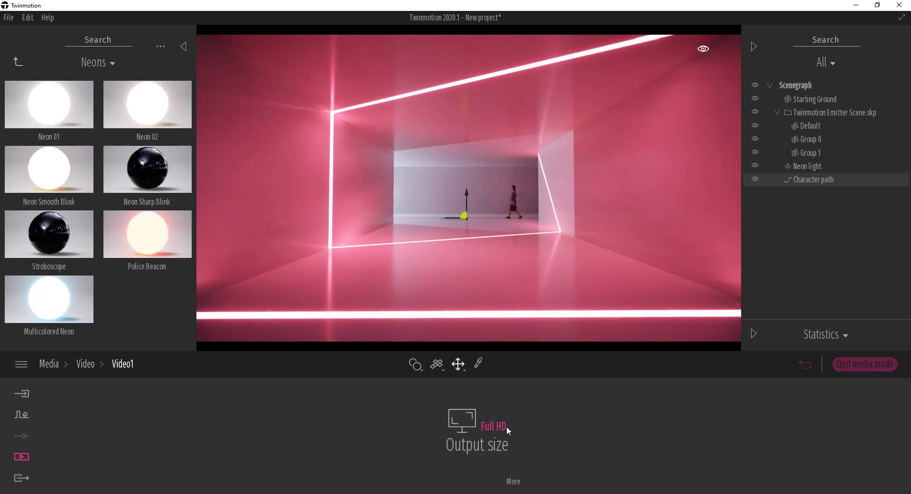
left_click(504, 426)
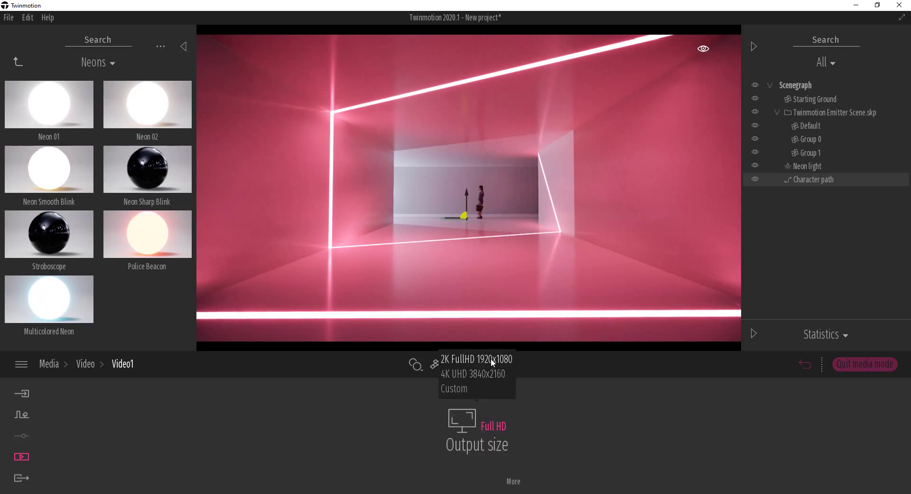
left_click(568, 410)
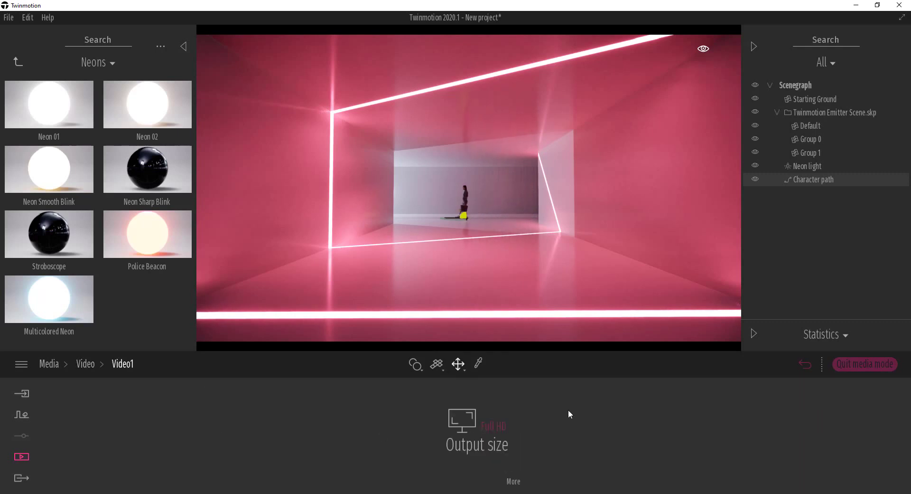
Step: Export Video1 to the 35 Twinmotion Emitters folder
left_click(21, 478)
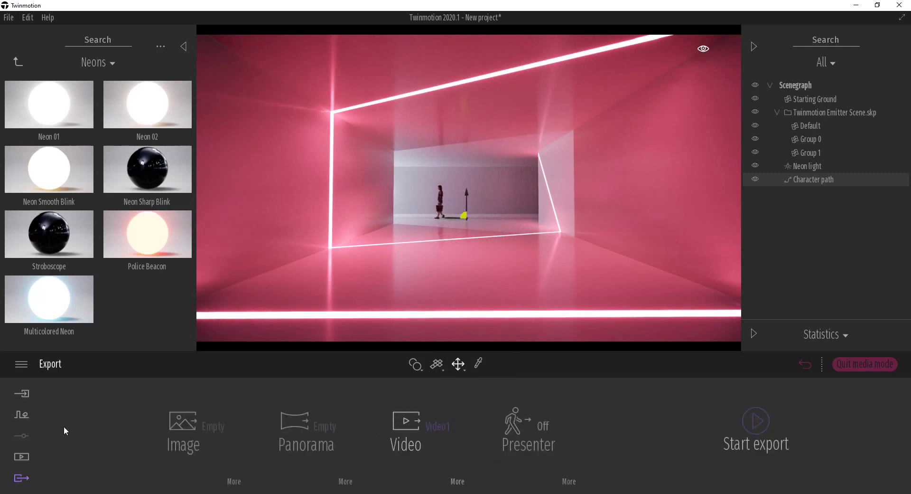
left_click(421, 424)
left_click(421, 424)
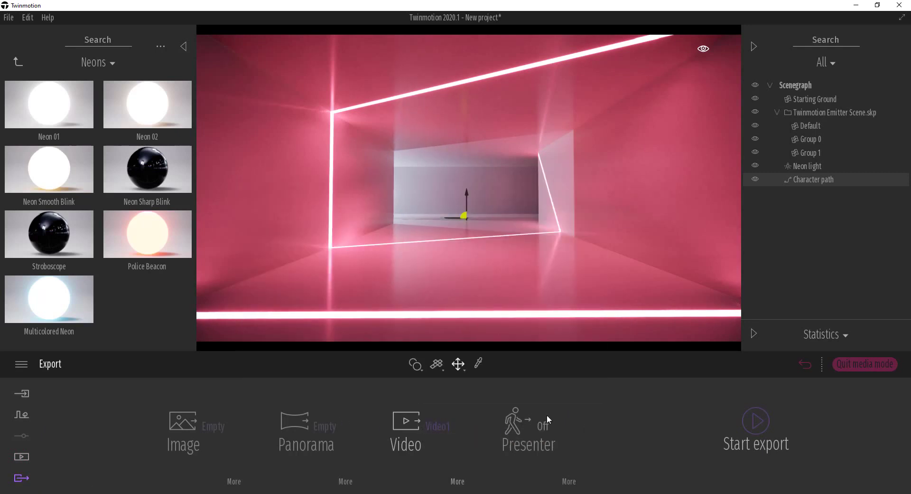
left_click(749, 426)
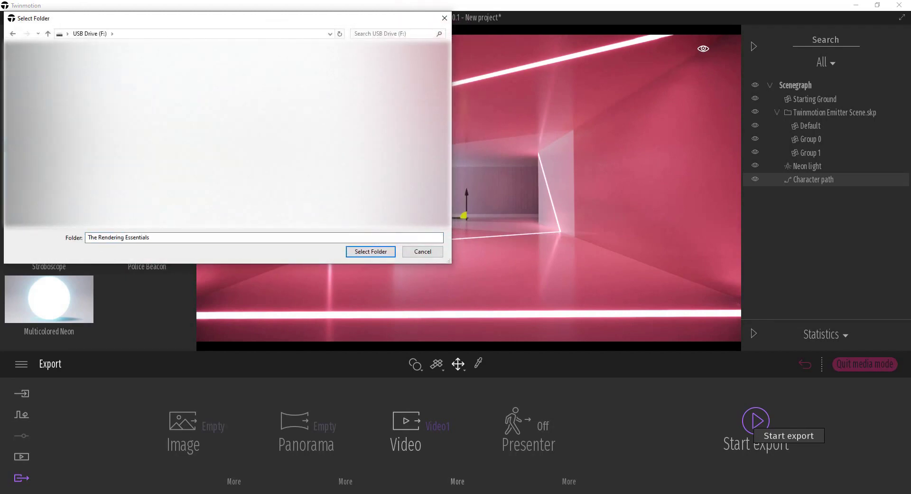
double_click(138, 142)
key("Return")
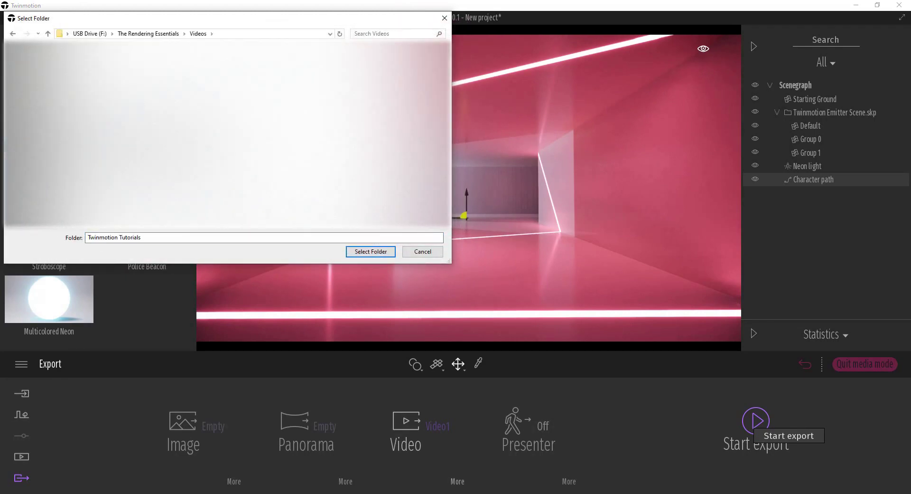
key("Return")
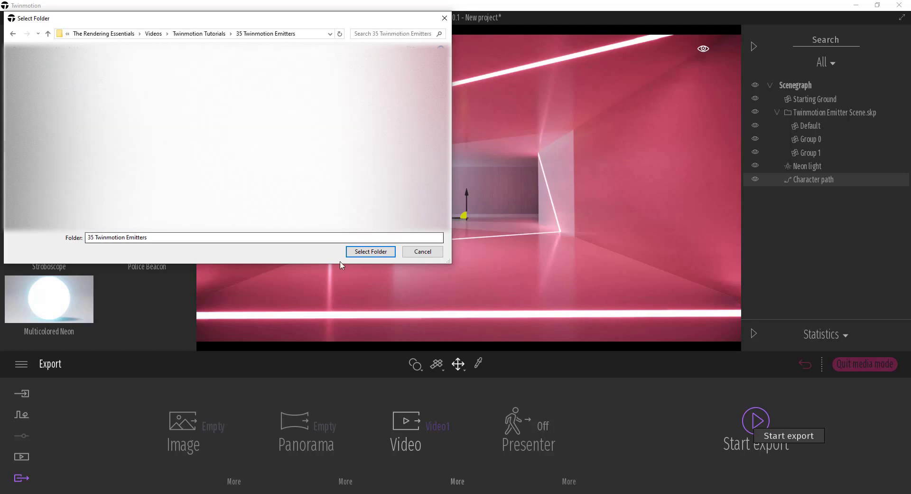
left_click(369, 252)
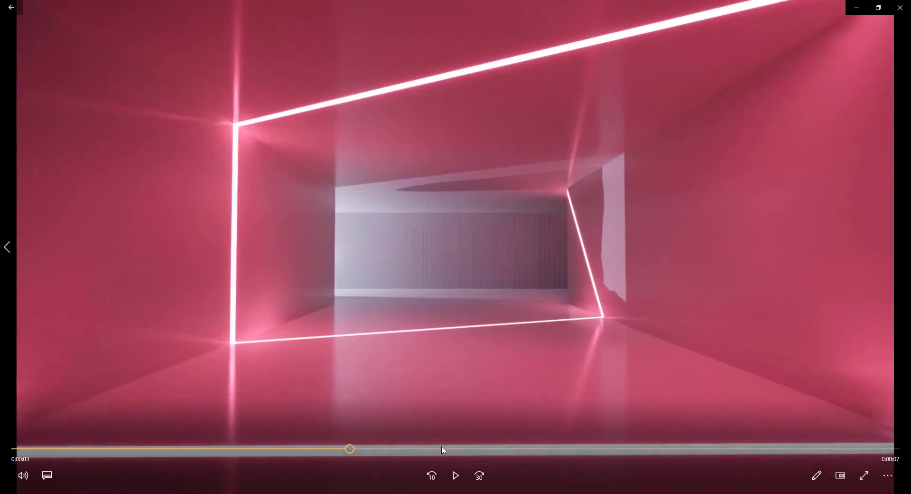
Step: Rewind Video1_Part01 to 0:00 and play it in Movies & TV
left_click_drag(350, 448, 19, 449)
left_click(455, 475)
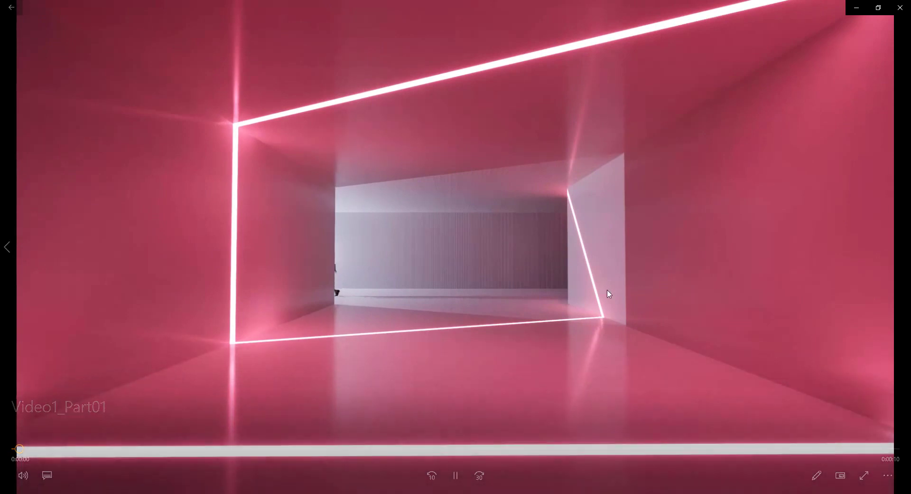